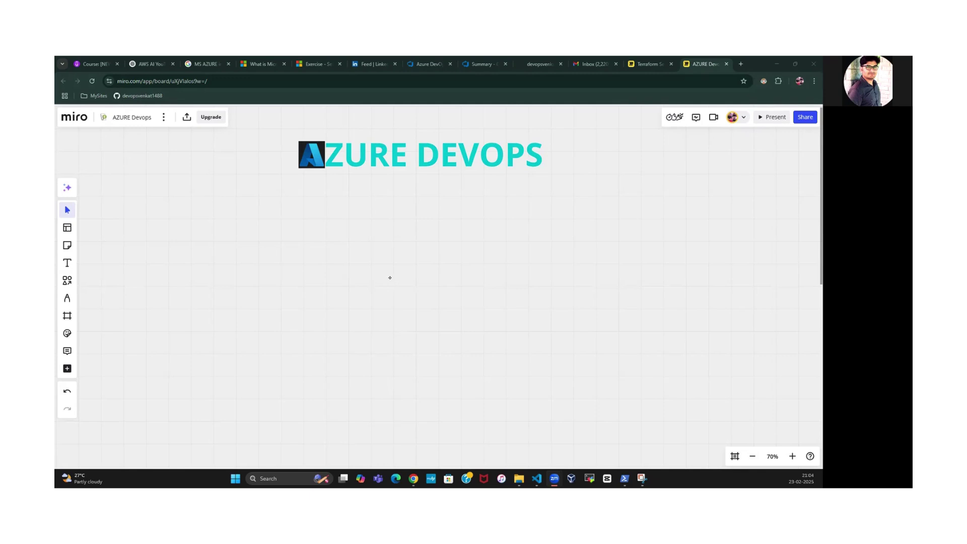
# Draw a double underline below the title with the pen and handwrite "Plan", "develop" and "test & deploy a software" beside it.
pyautogui.press('p')
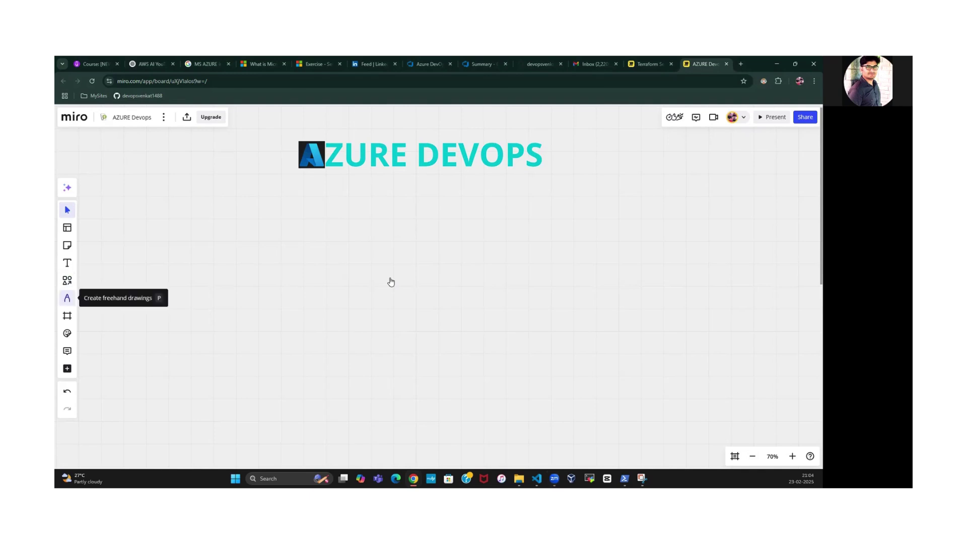
pyautogui.moveTo(342, 182); pyautogui.dragTo(363, 185)
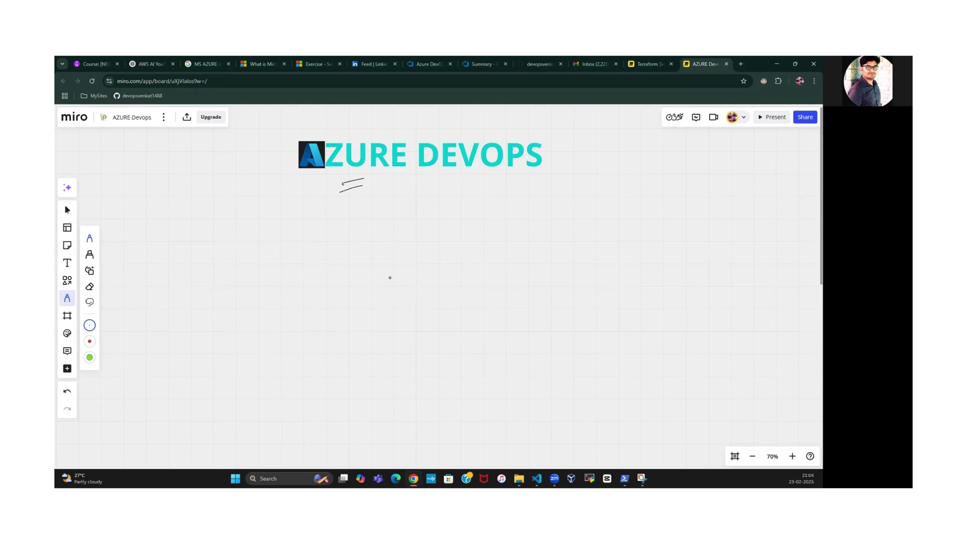
pyautogui.moveTo(575, 185); pyautogui.dragTo(576, 199)
pyautogui.moveTo(568, 188); pyautogui.dragTo(592, 190)
pyautogui.moveTo(599, 184); pyautogui.dragTo(600, 190)
pyautogui.moveTo(602, 190)
pyautogui.mouseDown()
pyautogui.moveTo(582, 225)
pyautogui.moveTo(607, 206)
pyautogui.moveTo(626, 211)
pyautogui.mouseUp()
pyautogui.moveTo(568, 245)
pyautogui.mouseDown()
pyautogui.moveTo(592, 251)
pyautogui.moveTo(606, 240)
pyautogui.moveTo(626, 255)
pyautogui.mouseUp()
pyautogui.moveTo(645, 240)
pyautogui.mouseDown()
pyautogui.moveTo(649, 231)
pyautogui.moveTo(661, 251)
pyautogui.mouseUp()
pyautogui.moveTo(666, 231)
pyautogui.mouseDown()
pyautogui.moveTo(679, 252)
pyautogui.moveTo(723, 227)
pyautogui.moveTo(741, 237)
pyautogui.moveTo(747, 230)
pyautogui.mouseUp()
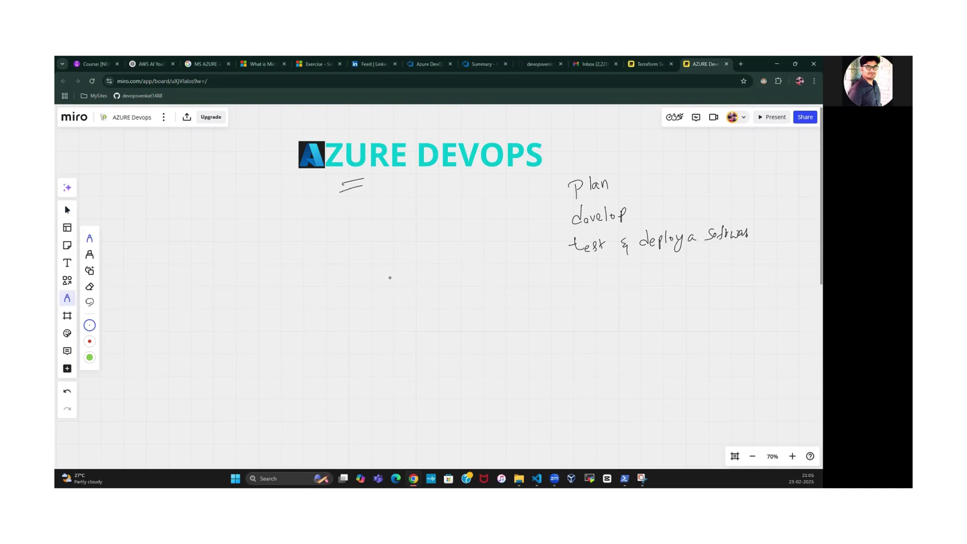
# Add tick marks to the handwritten words Plan, develop, test and deploy.
pyautogui.moveTo(616, 182); pyautogui.dragTo(633, 176)
pyautogui.moveTo(632, 210); pyautogui.dragTo(644, 206)
pyautogui.moveTo(558, 245); pyautogui.dragTo(570, 242)
pyautogui.moveTo(664, 219); pyautogui.dragTo(677, 215)
# Handwrite point 1, "End-to-End development lifecycle", below the title.
pyautogui.moveTo(398, 213)
pyautogui.mouseDown()
pyautogui.moveTo(398, 222)
pyautogui.moveTo(521, 195)
pyautogui.mouseUp()
pyautogui.click(416, 218)
pyautogui.moveTo(518, 196); pyautogui.dragTo(501, 227)
pyautogui.moveTo(508, 221); pyautogui.dragTo(521, 226)
pyautogui.moveTo(522, 217)
pyautogui.mouseDown()
pyautogui.moveTo(528, 204)
pyautogui.moveTo(533, 214)
pyautogui.mouseUp()
pyautogui.click(536, 216)
# Handwrite point 2, "Integration third party tools", below point 1.
pyautogui.moveTo(368, 248); pyautogui.dragTo(374, 256)
pyautogui.click(377, 251)
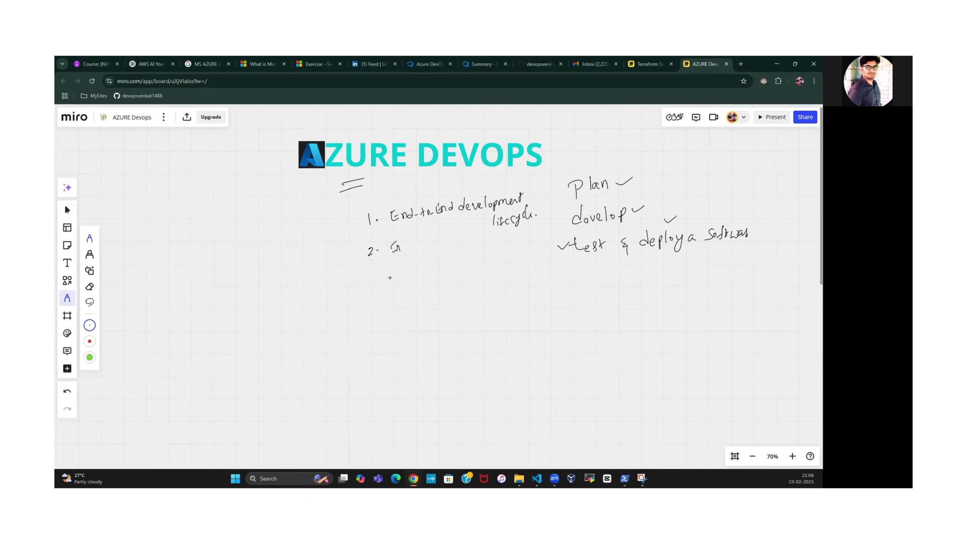
pyautogui.moveTo(412, 244)
pyautogui.mouseDown()
pyautogui.moveTo(441, 236)
pyautogui.moveTo(445, 253)
pyautogui.moveTo(481, 239)
pyautogui.mouseUp()
pyautogui.moveTo(479, 239)
pyautogui.mouseDown()
pyautogui.moveTo(481, 252)
pyautogui.moveTo(509, 243)
pyautogui.mouseUp()
# Handwrite point 3 on Agile & CI/CD below point 2 and tick off the numbered points.
pyautogui.moveTo(379, 280); pyautogui.dragTo(374, 289)
pyautogui.click(381, 287)
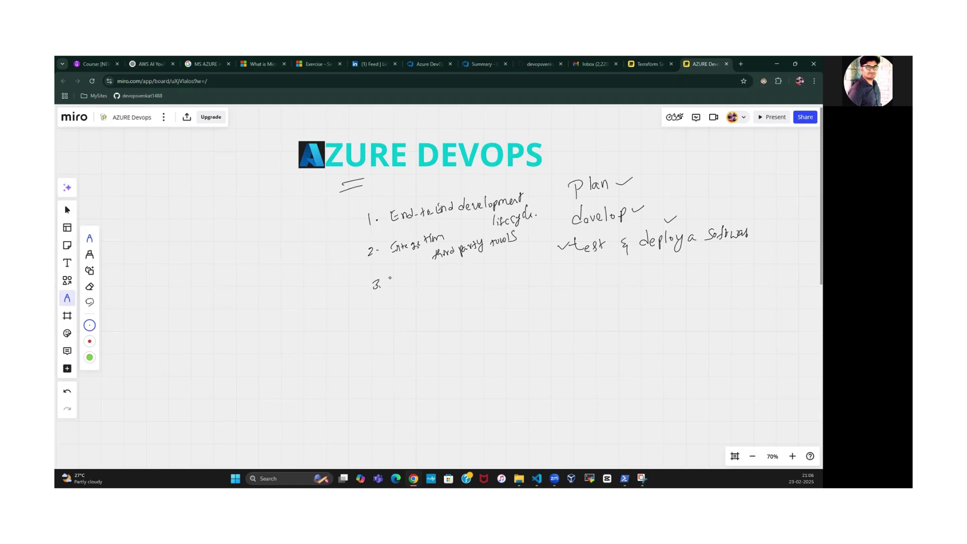
pyautogui.moveTo(402, 288)
pyautogui.mouseDown()
pyautogui.moveTo(421, 276)
pyautogui.moveTo(439, 289)
pyautogui.moveTo(531, 254)
pyautogui.mouseUp()
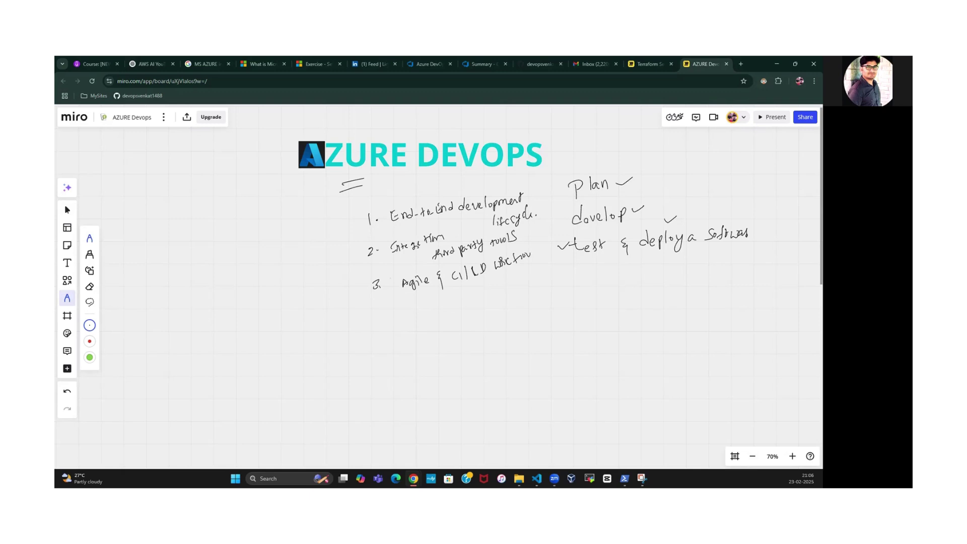
pyautogui.moveTo(347, 216); pyautogui.dragTo(356, 212)
pyautogui.moveTo(357, 253); pyautogui.dragTo(366, 246)
# Label the organization and project names in the breadcrumb of the pasted smartdevops screenshot as "org" and "project".
pyautogui.scroll(-10, 563, 320)
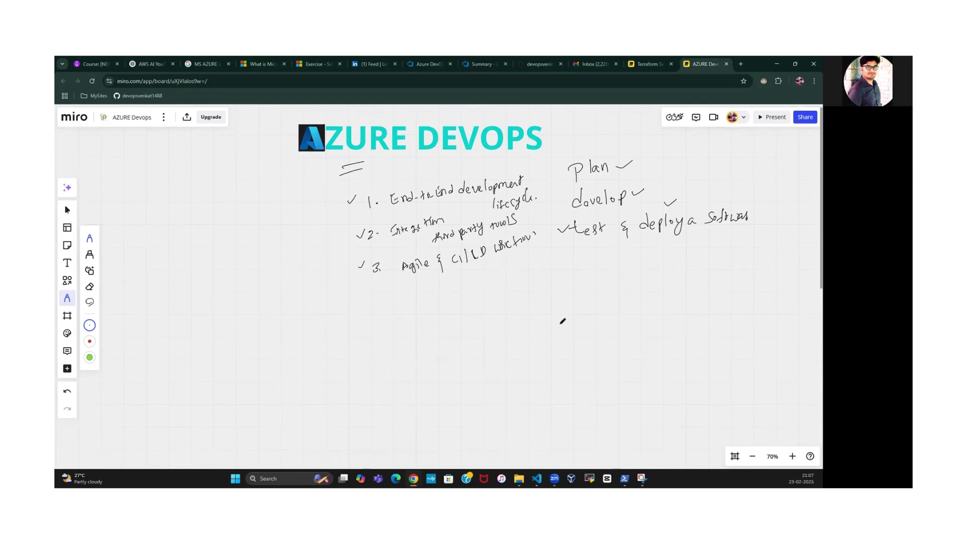
pyautogui.scroll(-3, 563, 321)
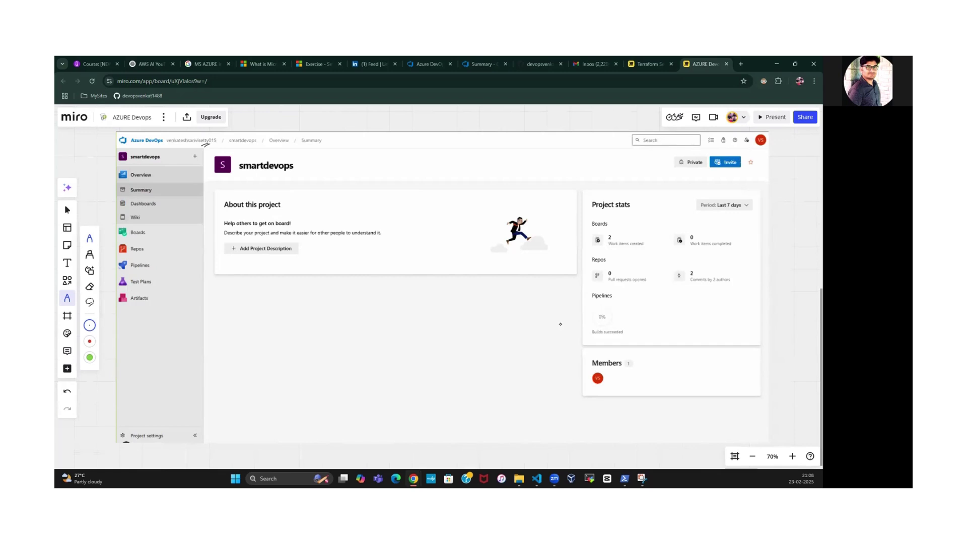
pyautogui.moveTo(243, 147); pyautogui.dragTo(251, 145)
pyautogui.moveTo(207, 127); pyautogui.dragTo(257, 130)
pyautogui.moveTo(259, 123); pyautogui.dragTo(260, 126)
# Write P1, P2 and P3 separated by vertical lines above the screenshot, with "org" over each one.
pyautogui.moveTo(369, 130)
pyautogui.mouseDown()
pyautogui.moveTo(370, 140)
pyautogui.moveTo(411, 141)
pyautogui.mouseUp()
pyautogui.moveTo(410, 129); pyautogui.dragTo(423, 140)
pyautogui.moveTo(431, 125)
pyautogui.mouseDown()
pyautogui.moveTo(431, 146)
pyautogui.moveTo(444, 139)
pyautogui.mouseUp()
pyautogui.moveTo(444, 130); pyautogui.dragTo(451, 140)
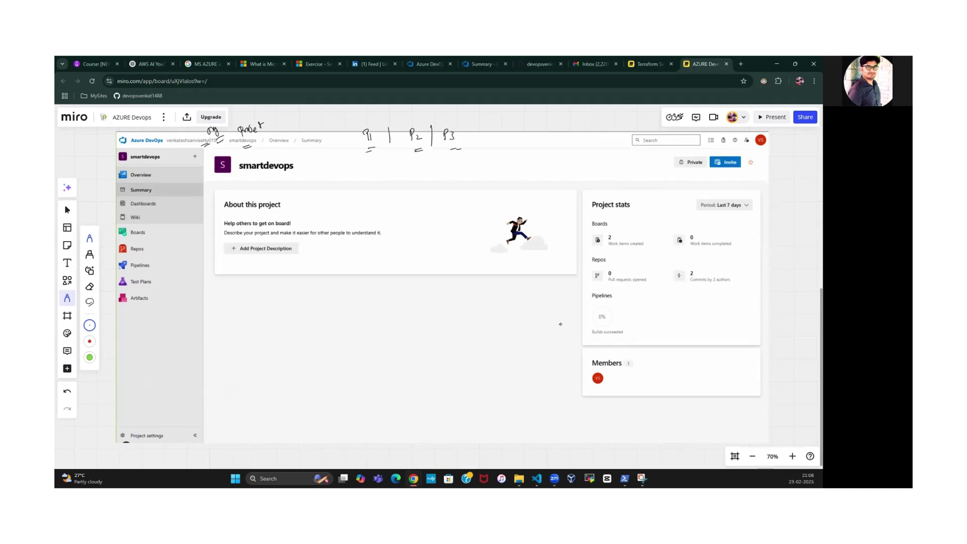
pyautogui.moveTo(361, 113); pyautogui.dragTo(373, 118)
pyautogui.moveTo(403, 109); pyautogui.dragTo(438, 118)
pyautogui.moveTo(443, 112); pyautogui.dragTo(444, 118)
# Mark the smartdevops name, the About this project section and Add Project Description, and brace the Summary, Dashboards and Wiki entries.
pyautogui.moveTo(165, 154); pyautogui.dragTo(176, 151)
pyautogui.moveTo(299, 169); pyautogui.dragTo(306, 166)
pyautogui.moveTo(298, 173); pyautogui.dragTo(308, 169)
pyautogui.moveTo(302, 251); pyautogui.dragTo(314, 247)
pyautogui.moveTo(303, 254); pyautogui.dragTo(312, 252)
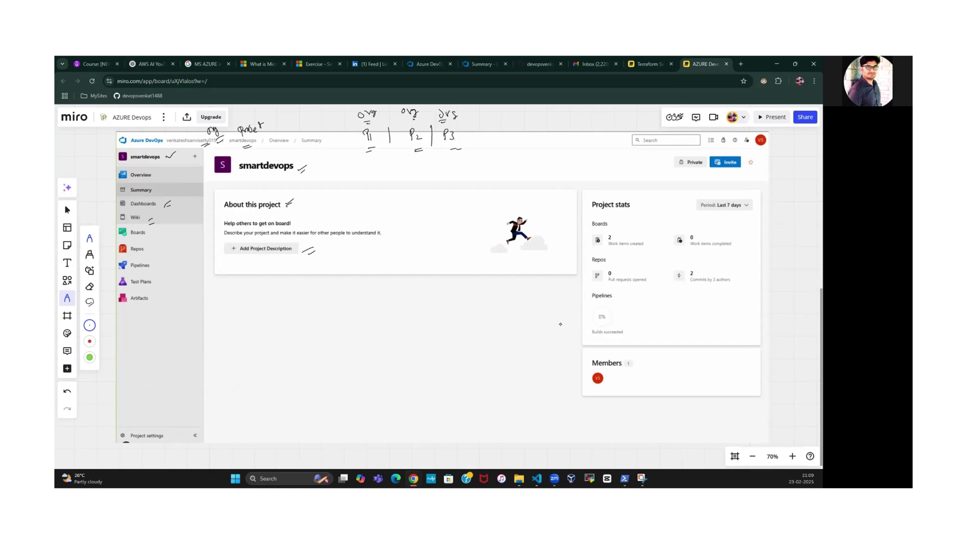
pyautogui.moveTo(153, 189)
pyautogui.mouseDown()
pyautogui.moveTo(160, 218)
pyautogui.moveTo(149, 222)
pyautogui.mouseUp()
# Handwrite "Scrum / Agile" beside the smartdevops heading and underline it.
pyautogui.moveTo(513, 158)
pyautogui.mouseDown()
pyautogui.moveTo(507, 167)
pyautogui.moveTo(541, 158)
pyautogui.mouseUp()
pyautogui.moveTo(548, 152)
pyautogui.mouseDown()
pyautogui.moveTo(547, 166)
pyautogui.moveTo(573, 161)
pyautogui.mouseUp()
pyautogui.moveTo(579, 149); pyautogui.dragTo(586, 160)
pyautogui.moveTo(526, 169); pyautogui.dragTo(535, 168)
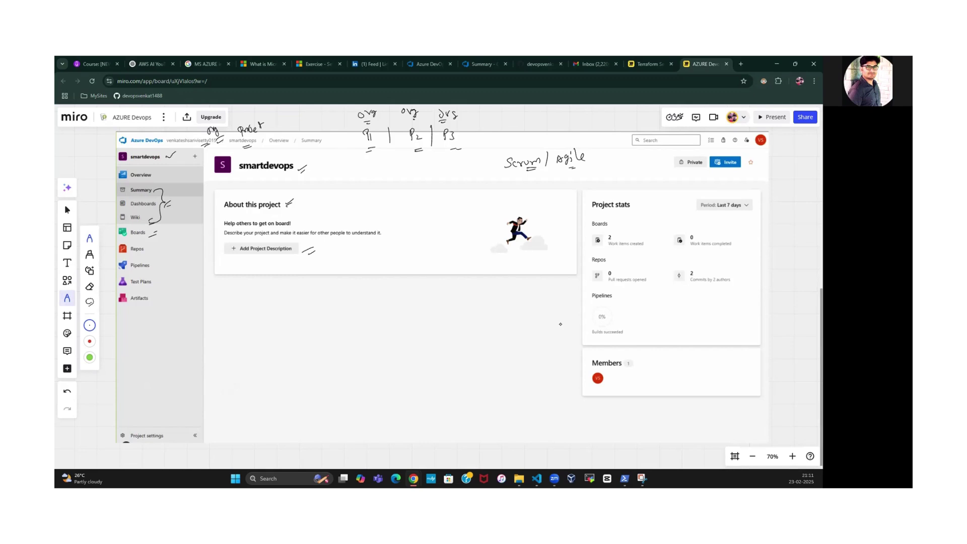
# Mark the Repos entry in the screenshot and handwrite "Azure (Private)" below the heading area.
pyautogui.moveTo(149, 248); pyautogui.dragTo(157, 244)
pyautogui.moveTo(409, 196); pyautogui.dragTo(443, 184)
pyautogui.moveTo(424, 198); pyautogui.dragTo(463, 172)
pyautogui.moveTo(462, 177)
pyautogui.mouseDown()
pyautogui.moveTo(488, 159)
pyautogui.moveTo(496, 169)
pyautogui.mouseUp()
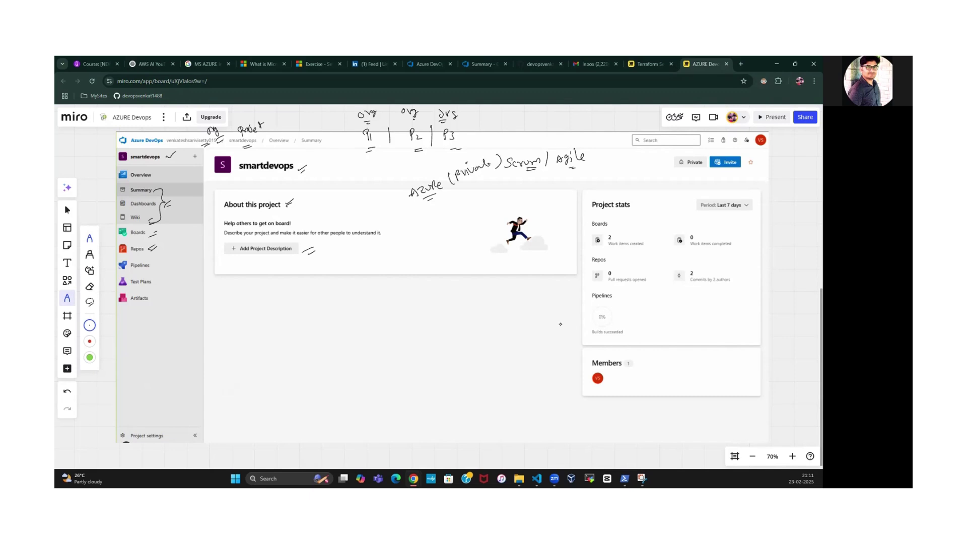
# Handwrite "Github (private)" under the Azure note and add ticks in front of both repository notes.
pyautogui.moveTo(427, 212); pyautogui.dragTo(431, 217)
pyautogui.moveTo(433, 212); pyautogui.dragTo(440, 213)
pyautogui.moveTo(442, 204); pyautogui.dragTo(447, 212)
pyautogui.moveTo(447, 206); pyautogui.dragTo(477, 192)
pyautogui.moveTo(478, 194); pyautogui.dragTo(496, 187)
pyautogui.moveTo(402, 184)
pyautogui.mouseDown()
pyautogui.moveTo(410, 178)
pyautogui.moveTo(421, 203)
pyautogui.mouseUp()
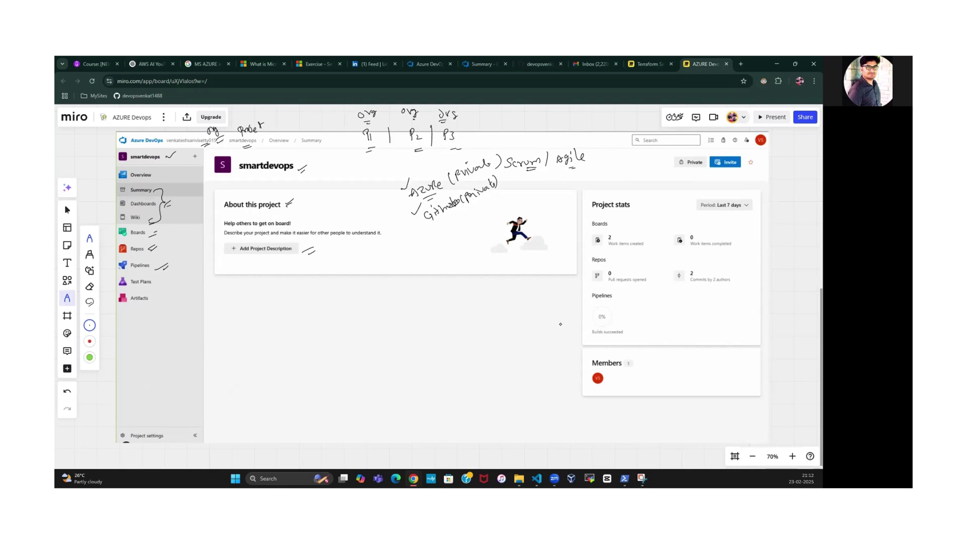
# Handwrite "Build → Task (YAML)" below the repository notes and underline its words.
pyautogui.moveTo(401, 240); pyautogui.dragTo(419, 253)
pyautogui.moveTo(404, 257); pyautogui.dragTo(418, 256)
pyautogui.moveTo(469, 236); pyautogui.dragTo(471, 243)
pyautogui.moveTo(475, 235)
pyautogui.mouseDown()
pyautogui.moveTo(474, 248)
pyautogui.moveTo(500, 235)
pyautogui.mouseUp()
pyautogui.moveTo(503, 231)
pyautogui.mouseDown()
pyautogui.moveTo(498, 242)
pyautogui.moveTo(512, 236)
pyautogui.moveTo(503, 247)
pyautogui.mouseUp()
pyautogui.moveTo(492, 253); pyautogui.dragTo(504, 251)
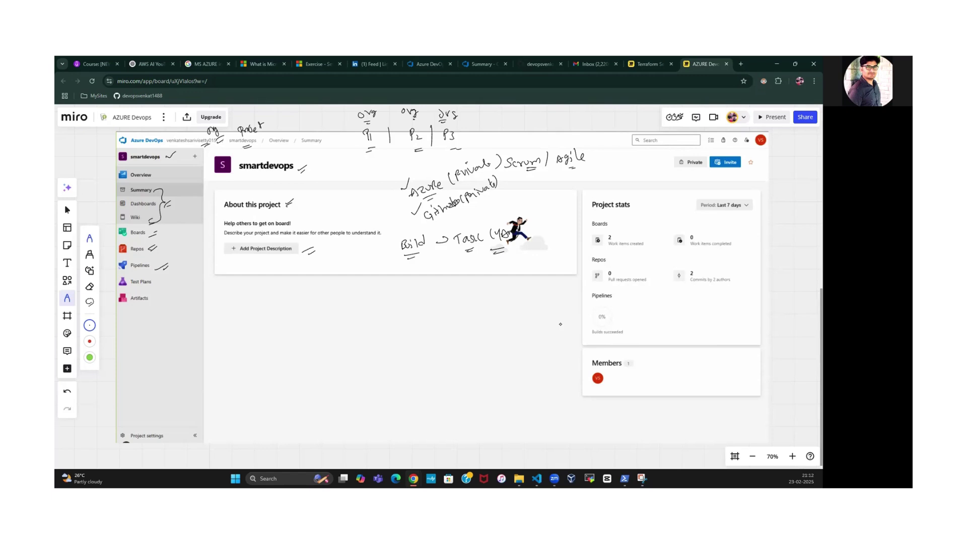
# Mark the Test Plans and Artifacts entries and handwrite the underlined flow "Plan → Code → Build" below the About this project box.
pyautogui.moveTo(156, 281); pyautogui.dragTo(164, 286)
pyautogui.moveTo(150, 304); pyautogui.dragTo(160, 299)
pyautogui.moveTo(251, 284)
pyautogui.mouseDown()
pyautogui.moveTo(253, 294)
pyautogui.moveTo(273, 295)
pyautogui.mouseUp()
pyautogui.moveTo(257, 301); pyautogui.dragTo(265, 299)
pyautogui.moveTo(140, 239); pyautogui.dragTo(151, 237)
pyautogui.moveTo(280, 291); pyautogui.dragTo(326, 296)
pyautogui.moveTo(326, 291); pyautogui.dragTo(331, 294)
pyautogui.moveTo(312, 299); pyautogui.dragTo(356, 291)
pyautogui.moveTo(348, 286)
pyautogui.mouseDown()
pyautogui.moveTo(349, 296)
pyautogui.moveTo(389, 295)
pyautogui.mouseUp()
pyautogui.moveTo(397, 283); pyautogui.dragTo(386, 297)
pyautogui.moveTo(372, 303); pyautogui.dragTo(385, 302)
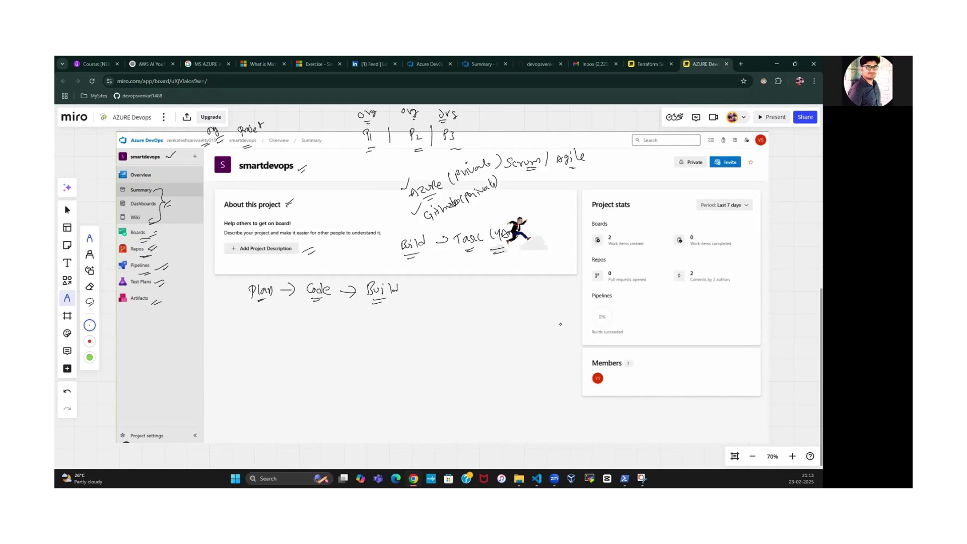
# Extend the handwritten flow with "→ Test → Deploy" and underline both stages.
pyautogui.moveTo(422, 289); pyautogui.dragTo(450, 296)
pyautogui.moveTo(457, 287)
pyautogui.mouseDown()
pyautogui.moveTo(450, 297)
pyautogui.moveTo(463, 297)
pyautogui.mouseUp()
pyautogui.moveTo(459, 291); pyautogui.dragTo(504, 295)
pyautogui.moveTo(508, 292); pyautogui.dragTo(521, 297)
pyautogui.moveTo(525, 283)
pyautogui.mouseDown()
pyautogui.moveTo(526, 297)
pyautogui.moveTo(531, 290)
pyautogui.mouseUp()
pyautogui.moveTo(537, 286); pyautogui.dragTo(538, 300)
pyautogui.moveTo(446, 302); pyautogui.dragTo(458, 305)
pyautogui.moveTo(521, 308); pyautogui.dragTo(530, 307)
pyautogui.moveTo(520, 312); pyautogui.dragTo(530, 312)
# Enclose the Plan-to-Deploy flow in square brackets and draw a brace beside the Boards to Artifacts entries.
pyautogui.moveTo(242, 278)
pyautogui.mouseDown()
pyautogui.moveTo(230, 281)
pyautogui.moveTo(228, 306)
pyautogui.mouseUp()
pyautogui.moveTo(544, 279)
pyautogui.mouseDown()
pyautogui.moveTo(557, 307)
pyautogui.moveTo(539, 305)
pyautogui.mouseUp()
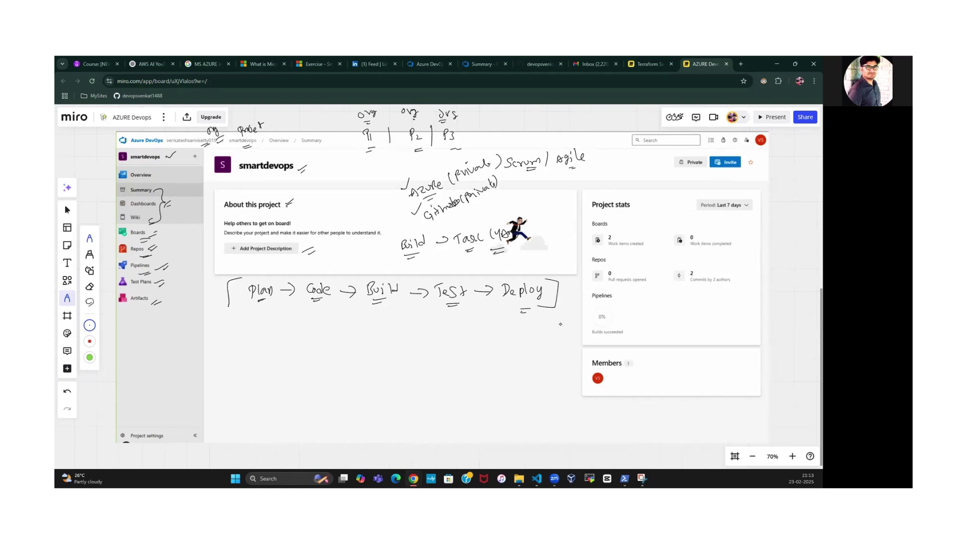
pyautogui.moveTo(228, 305); pyautogui.dragTo(241, 314)
pyautogui.moveTo(180, 235); pyautogui.dragTo(185, 303)
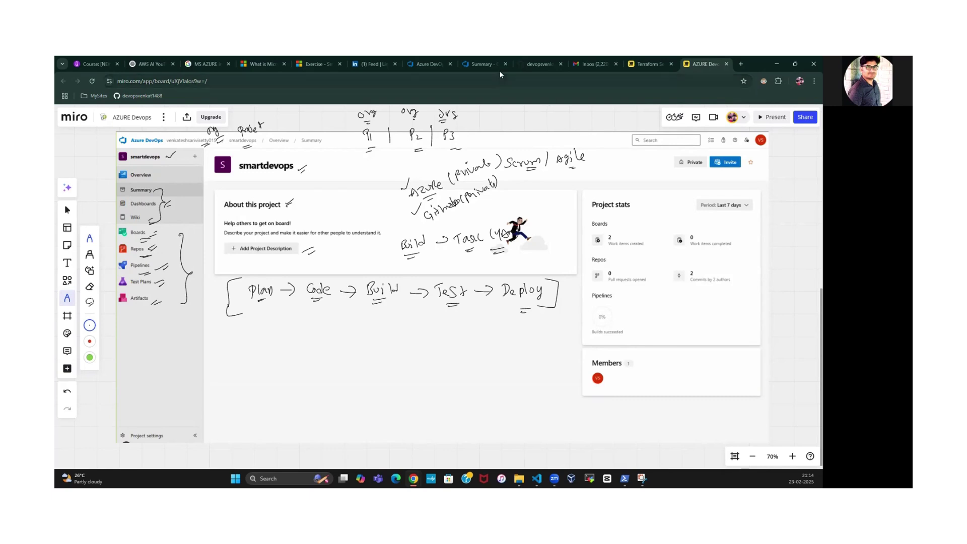
# Switch to the Azure DevOps smartdevops project and look through its Summary, Dashboards and Wiki pages.
pyautogui.click(483, 64)
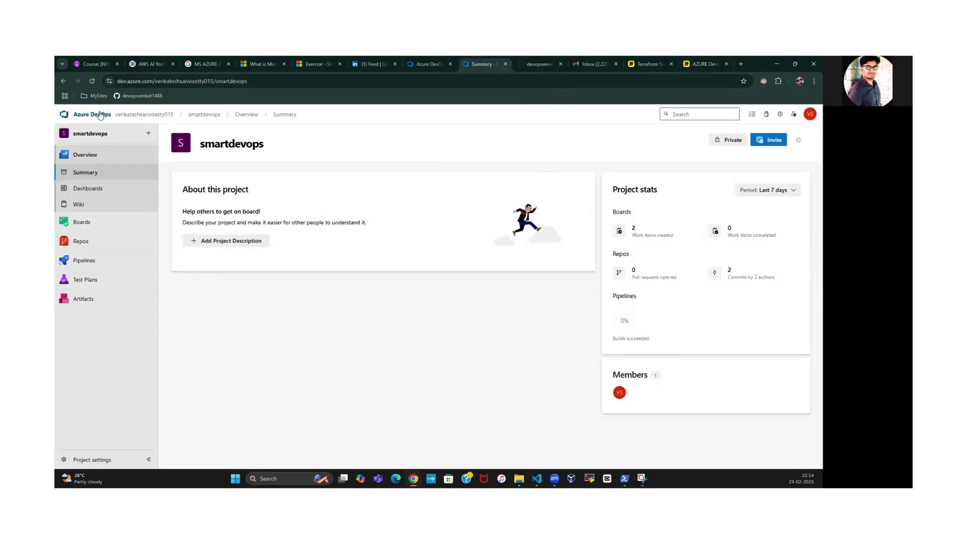
pyautogui.click(133, 116)
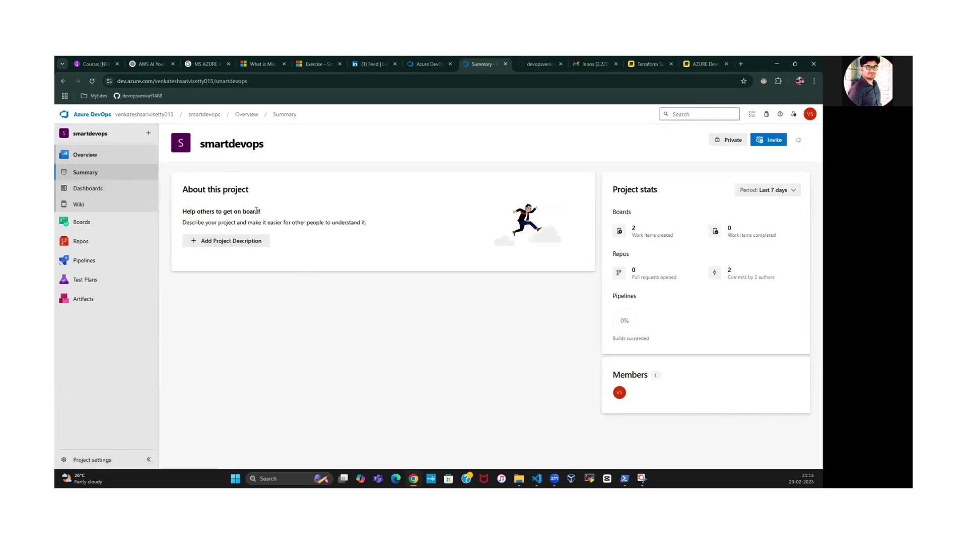
pyautogui.click(88, 188)
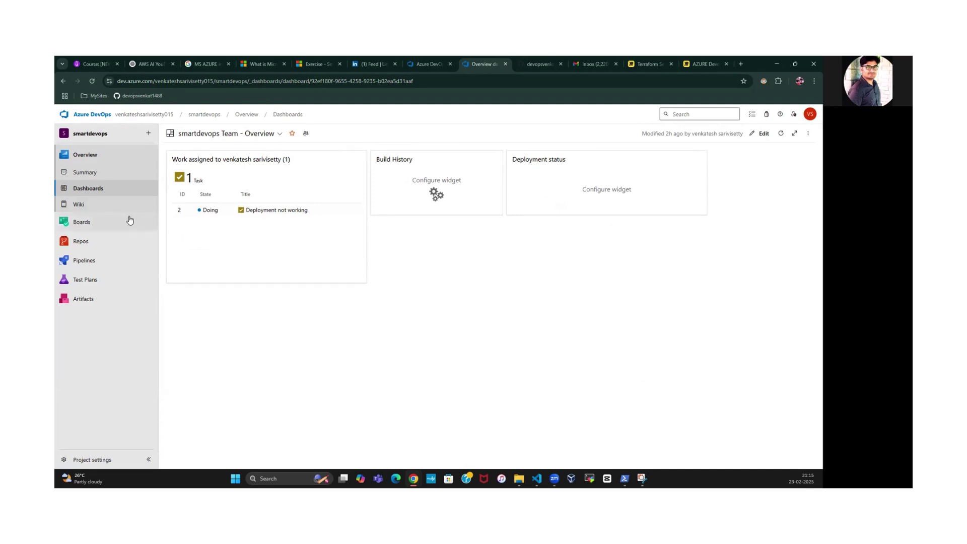
pyautogui.click(104, 204)
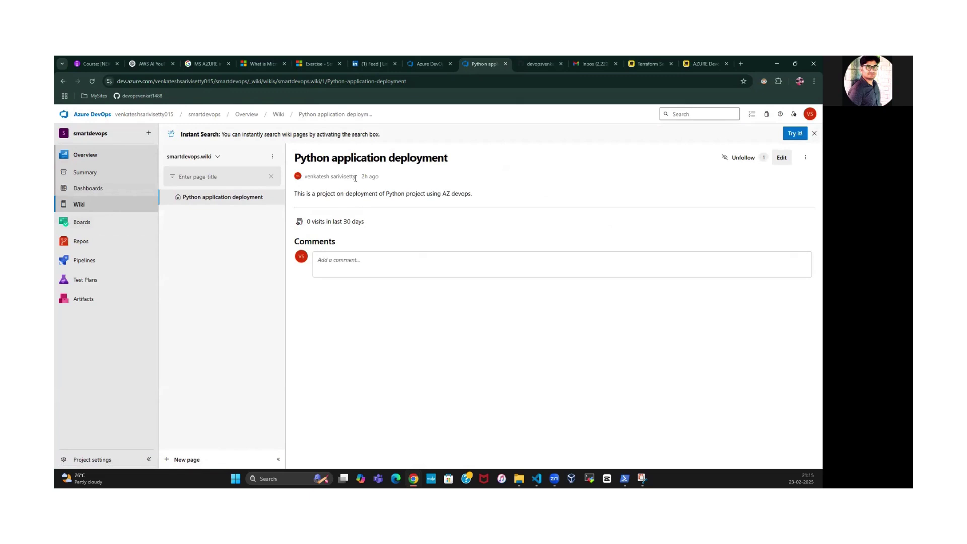
# Start a new Task work item from the smartdevops project's work items list.
pyautogui.click(100, 220)
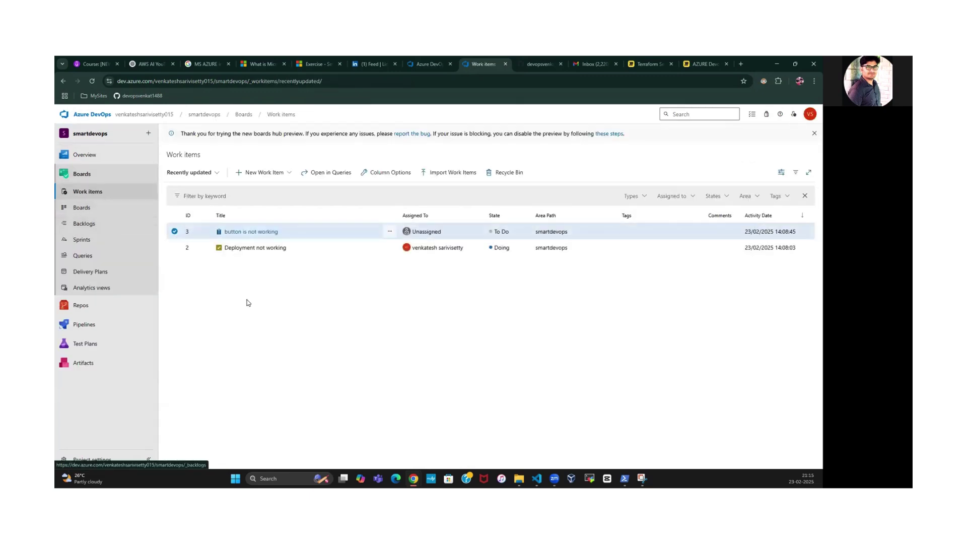
pyautogui.click(216, 175)
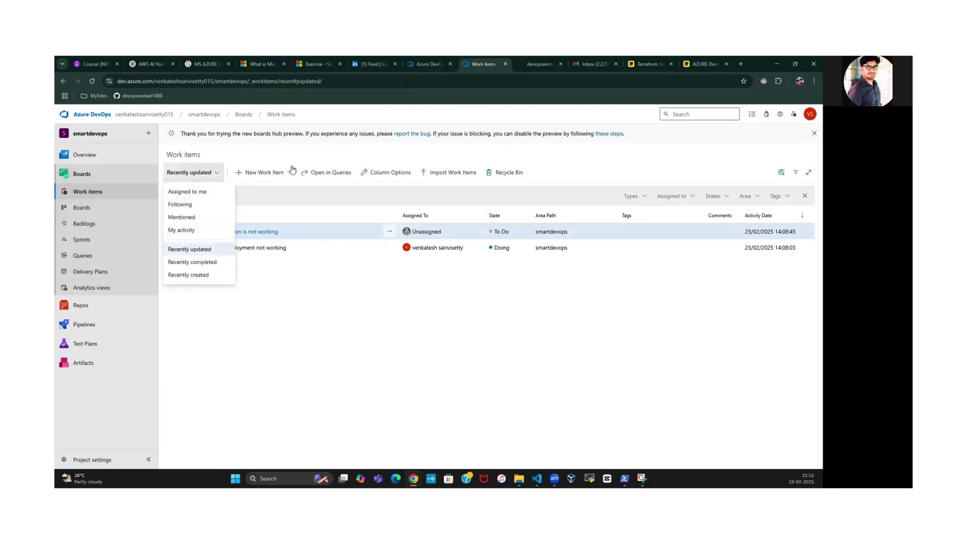
pyautogui.click(291, 171)
pyautogui.click(274, 214)
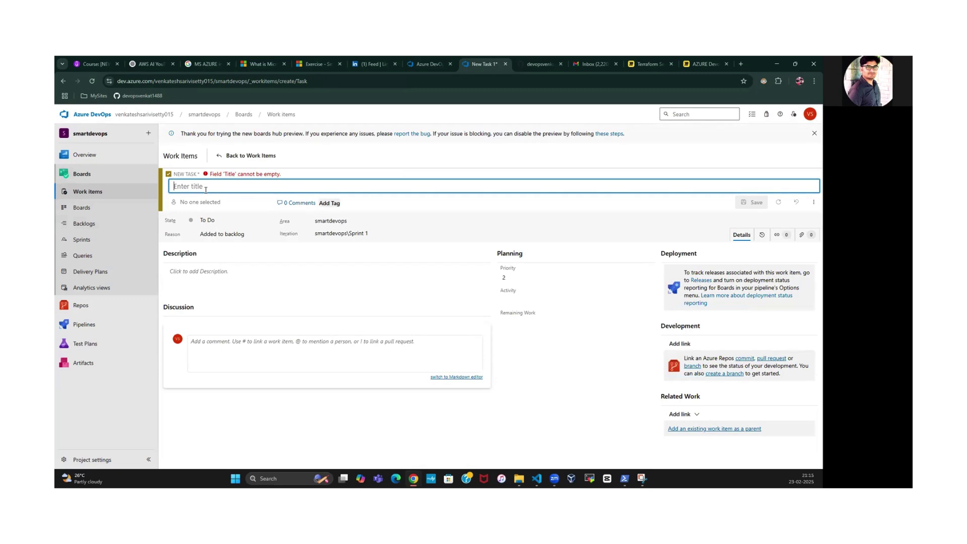
pyautogui.click(554, 479)
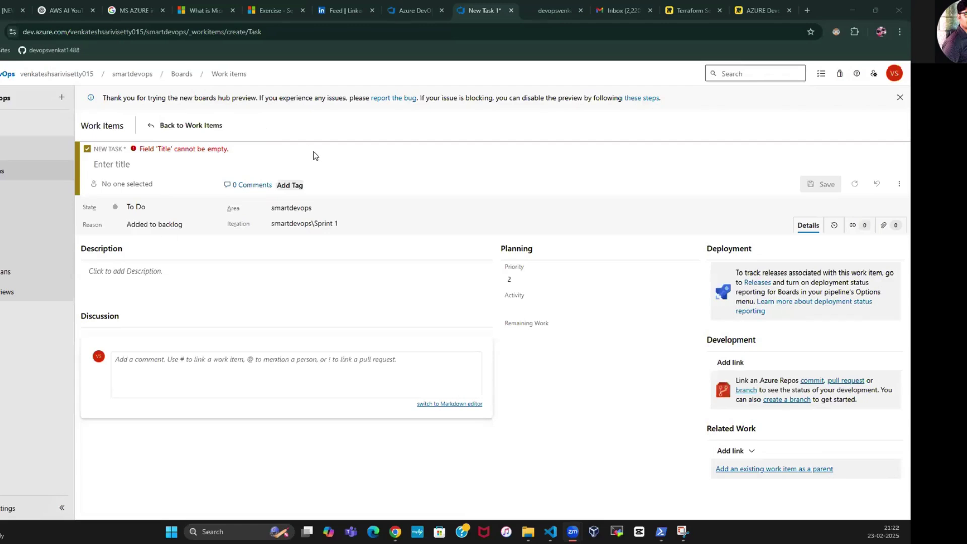
pyautogui.click(172, 165)
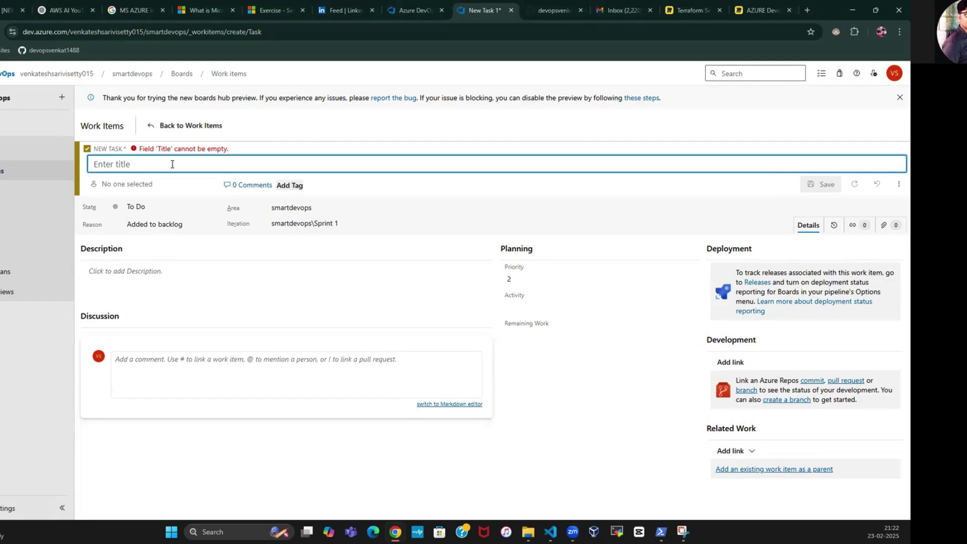
pyautogui.write('Im')
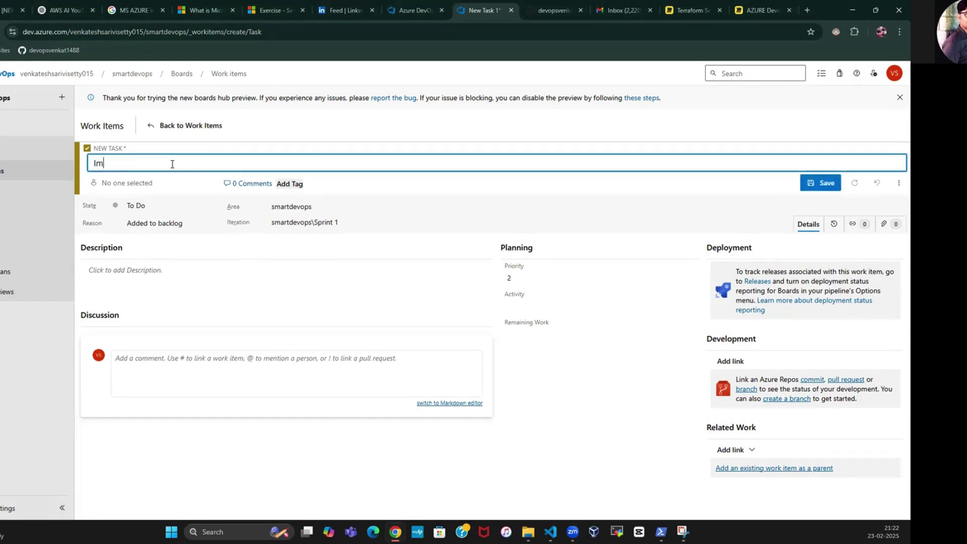
pyautogui.write('age not working working')
pyautogui.press('BackSpace')
pyautogui.press('BackSpace')
pyautogui.press('BackSpace')
pyautogui.write('as ex')
pyautogui.press('BackSpace')
pyautogui.press('BackSpace')
pyautogui.press('BackSpace')
pyautogui.press('BackSpace')
pyautogui.press('BackSpace')
pyautogui.press('BackSpace')
pyautogui.press('BackSpace')
pyautogui.press('BackSpace')
pyautogui.press('BackSpace')
pyautogui.press('BackSpace')
pyautogui.press('BackSpace')
pyautogui.press('BackSpace')
pyautogui.press('BackSpace')
pyautogui.press('BackSpace')
pyautogui.press('BackSpace')
pyautogui.press('BackSpace')
pyautogui.press('BackSpace')
pyautogui.press('BackSpace')
pyautogui.press('BackSpace')
pyautogui.press('BackSpace')
# Enter "Build failed" as both the title and the description of the new task.
pyautogui.write('Build failed')
pyautogui.click(180, 280)
pyautogui.write('Build failed')
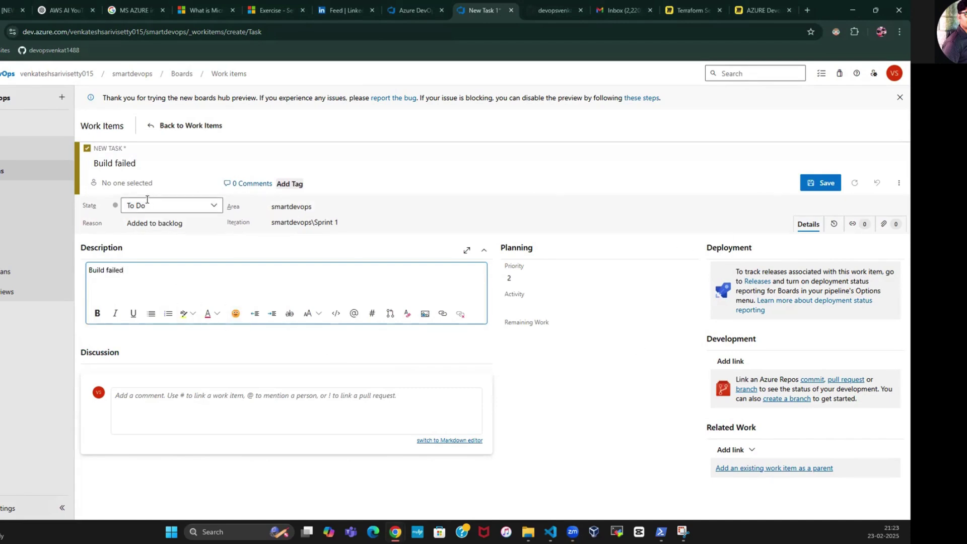
# Keep the new task's state as To Do and save the task.
pyautogui.click(213, 204)
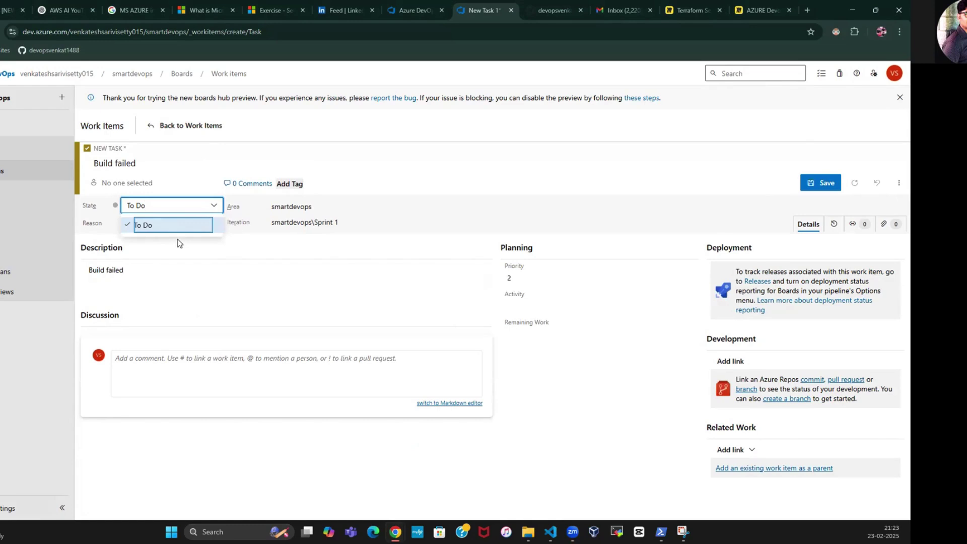
pyautogui.click(196, 229)
pyautogui.click(217, 208)
pyautogui.click(393, 143)
pyautogui.click(819, 185)
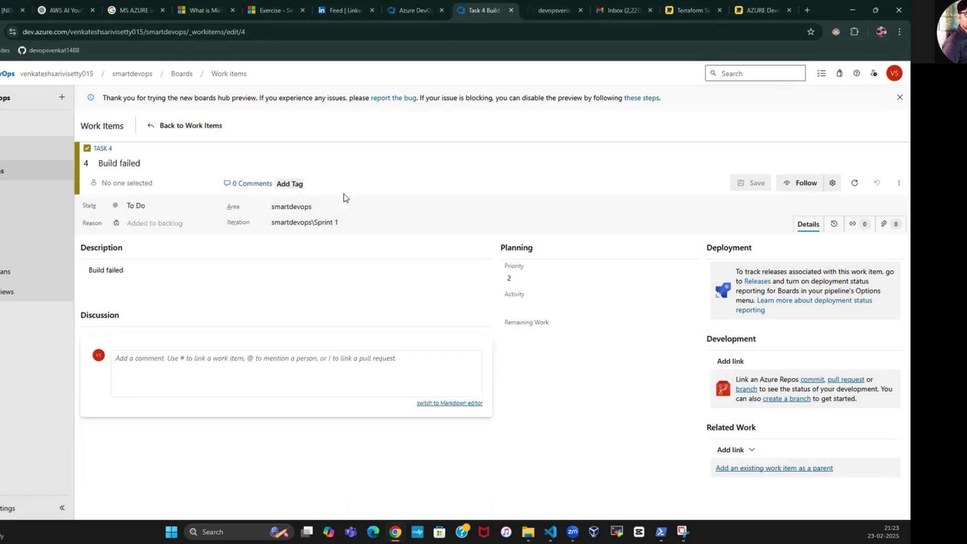
# Move the "button is not working" issue to Done on the smartdevops Team board and check the board's analytics.
pyautogui.click(53, 197)
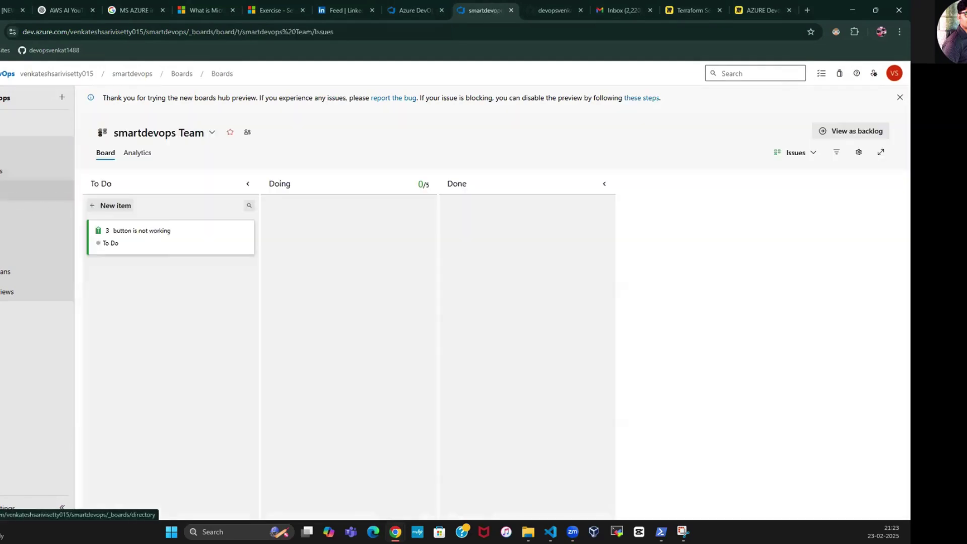
pyautogui.moveTo(135, 250); pyautogui.dragTo(494, 236)
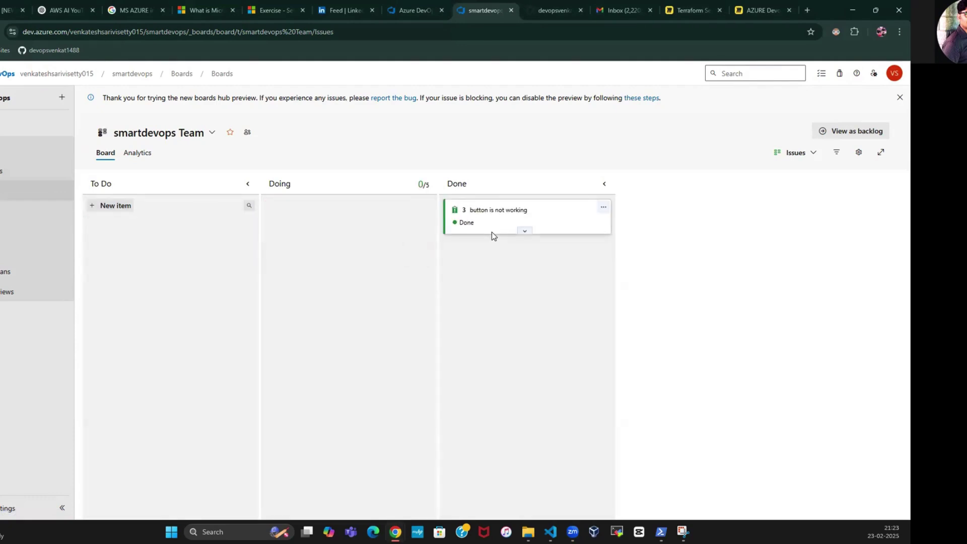
pyautogui.click(127, 158)
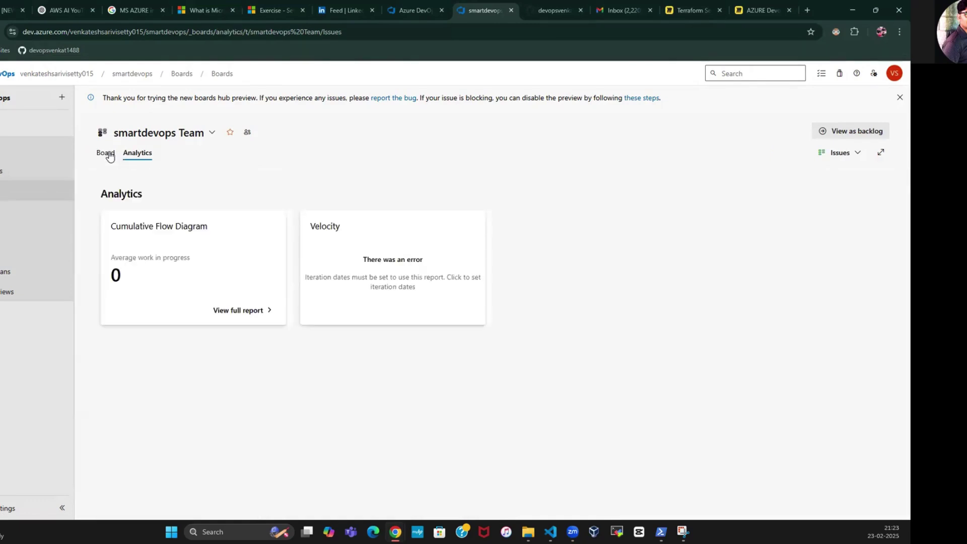
pyautogui.click(106, 153)
# Move the "button is not working" issue back to To Do and open the team's backlog.
pyautogui.moveTo(488, 231); pyautogui.dragTo(153, 240)
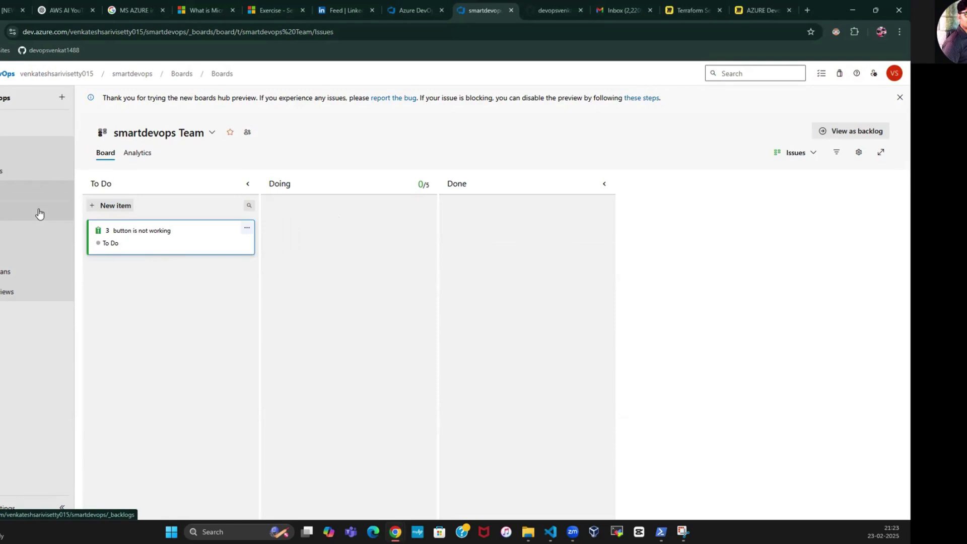
pyautogui.click(20, 213)
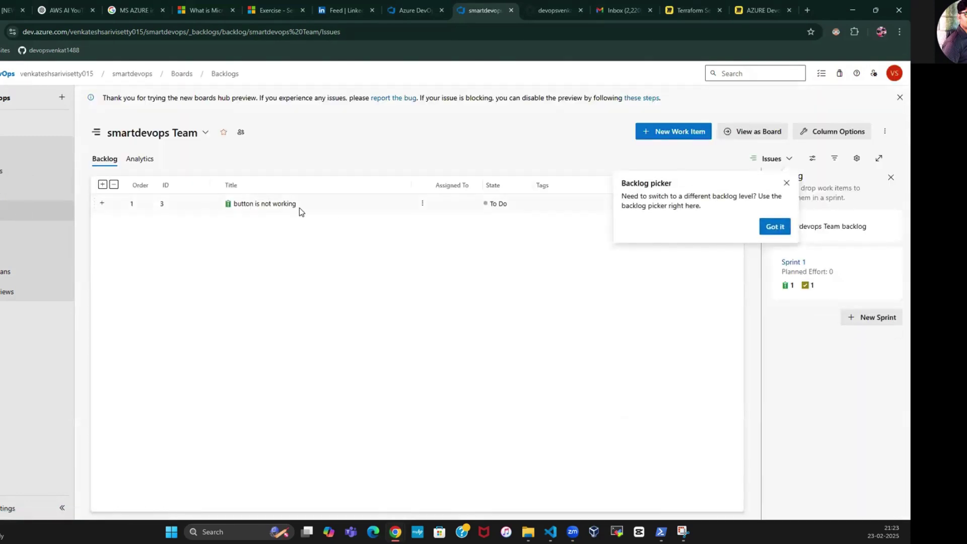
# Dismiss the backlog picker tip and look through the team's Sprint 1 taskboard, Delivery Plans and work items pages.
pyautogui.click(775, 228)
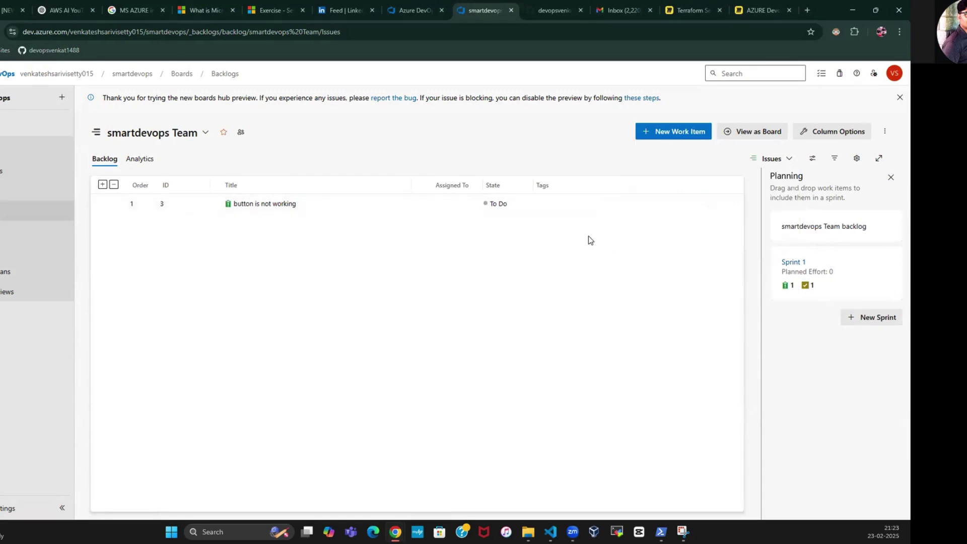
pyautogui.click(8, 244)
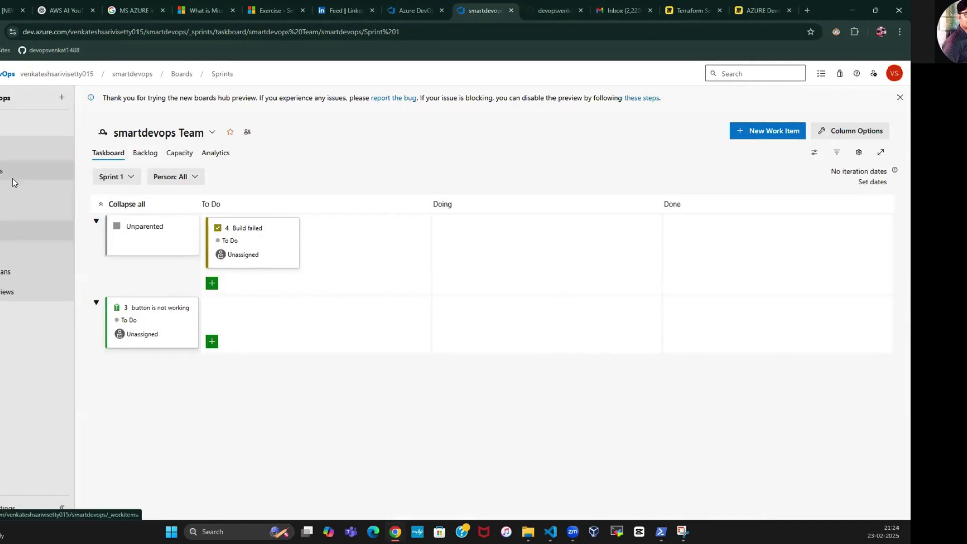
pyautogui.click(7, 272)
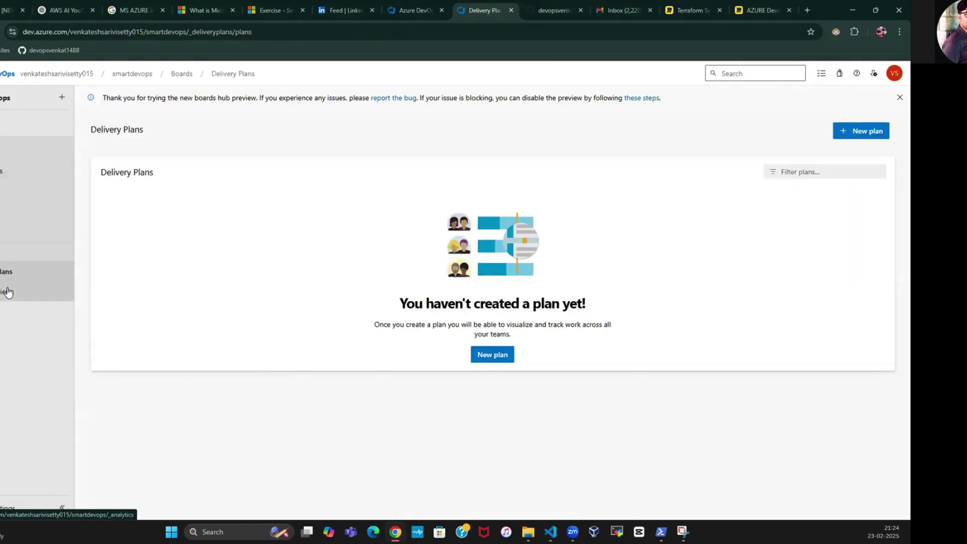
pyautogui.click(2, 173)
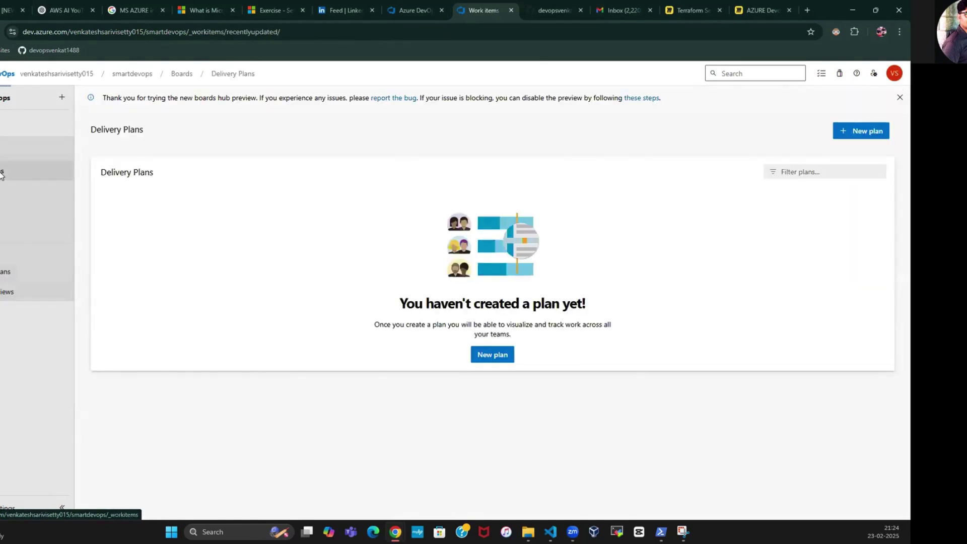
# Open the Files page of the smartdevops repository in Repos on the master branch.
pyautogui.click(2, 312)
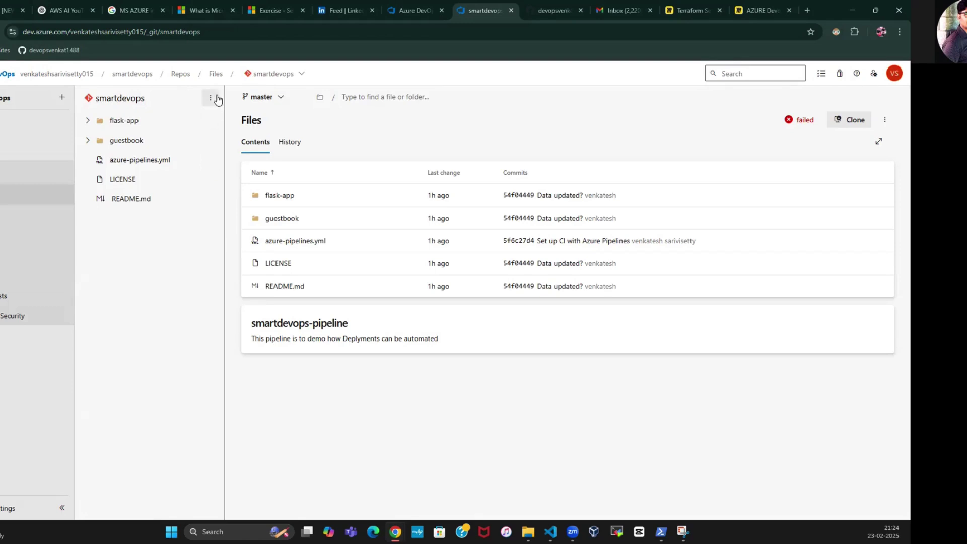
pyautogui.click(216, 75)
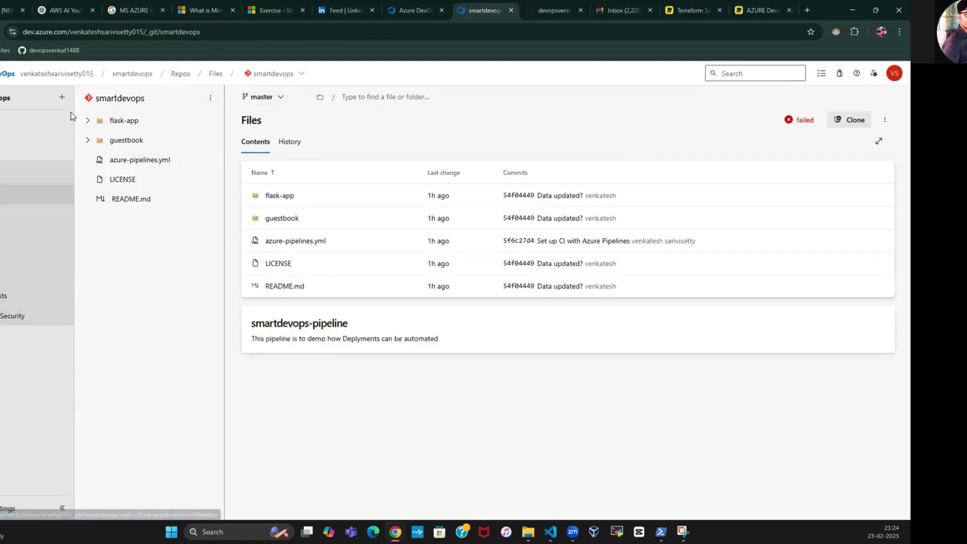
pyautogui.click(88, 141)
pyautogui.click(180, 76)
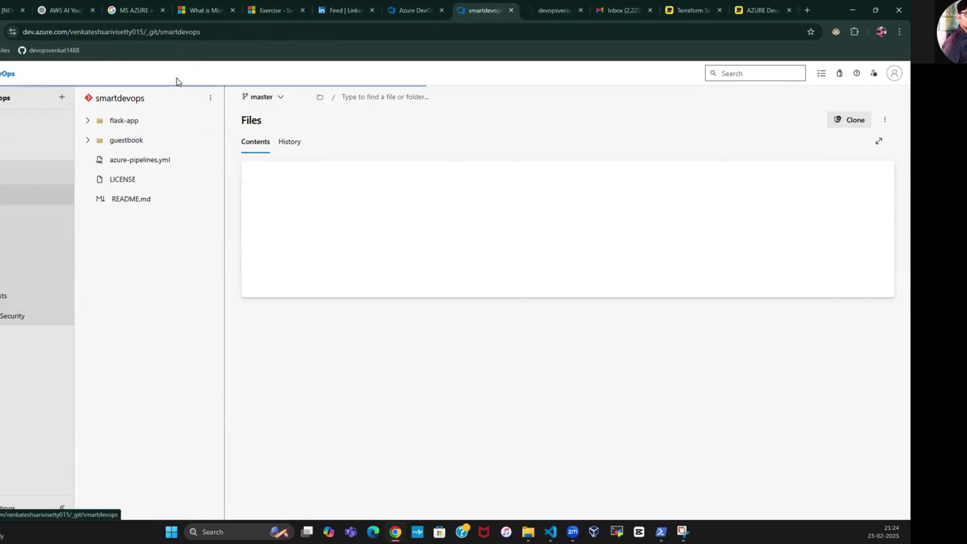
pyautogui.click(11, 193)
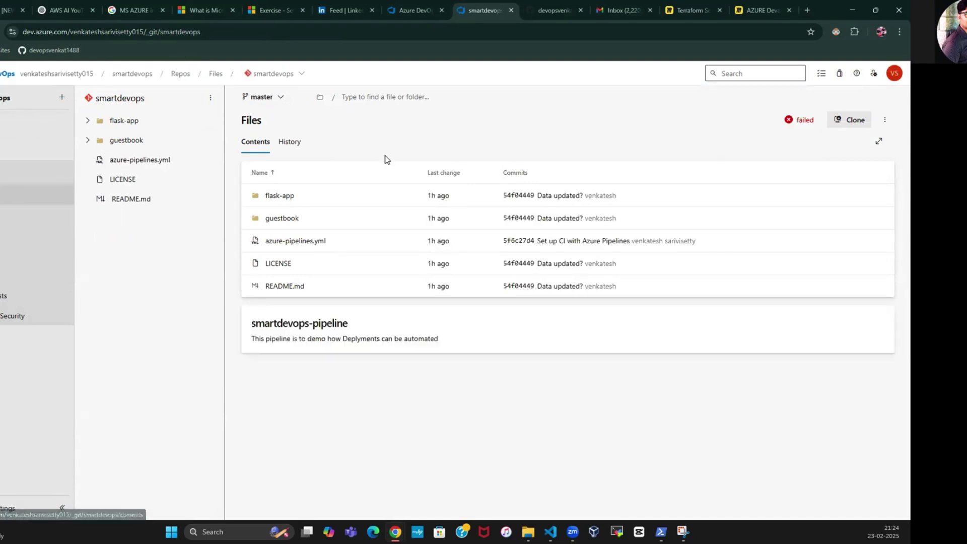
# Check the repository's HTTPS clone details and its options for forking, adding, uploading and downloading files.
pyautogui.click(862, 120)
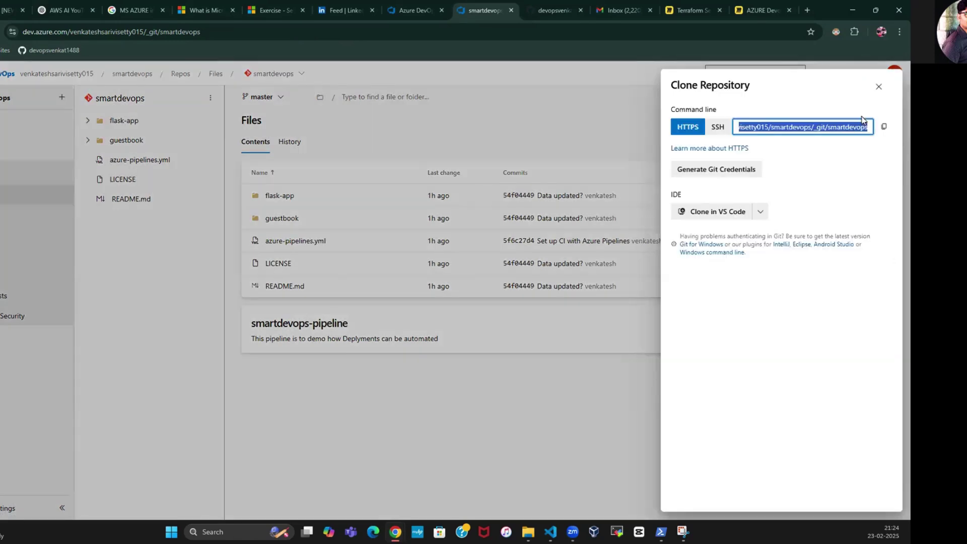
pyautogui.click(584, 377)
pyautogui.click(887, 123)
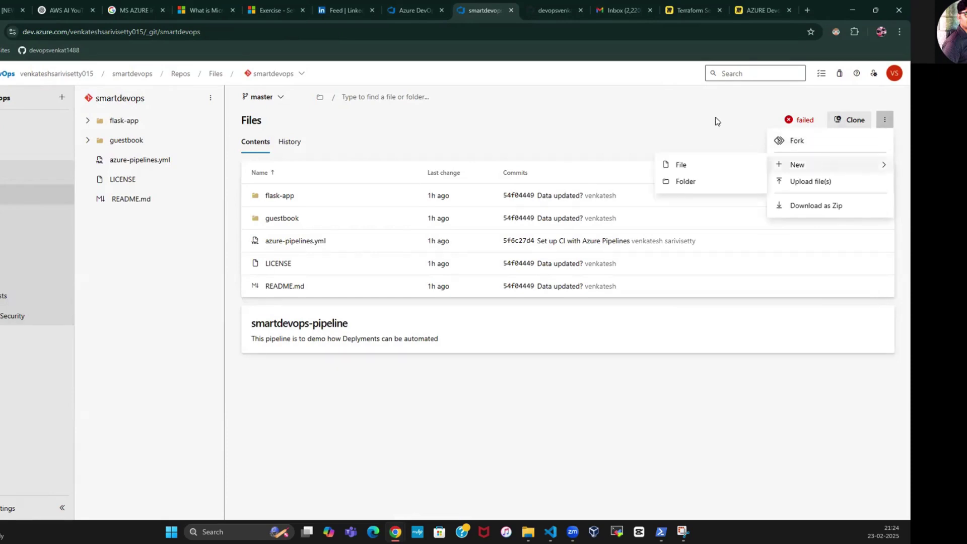
pyautogui.click(768, 141)
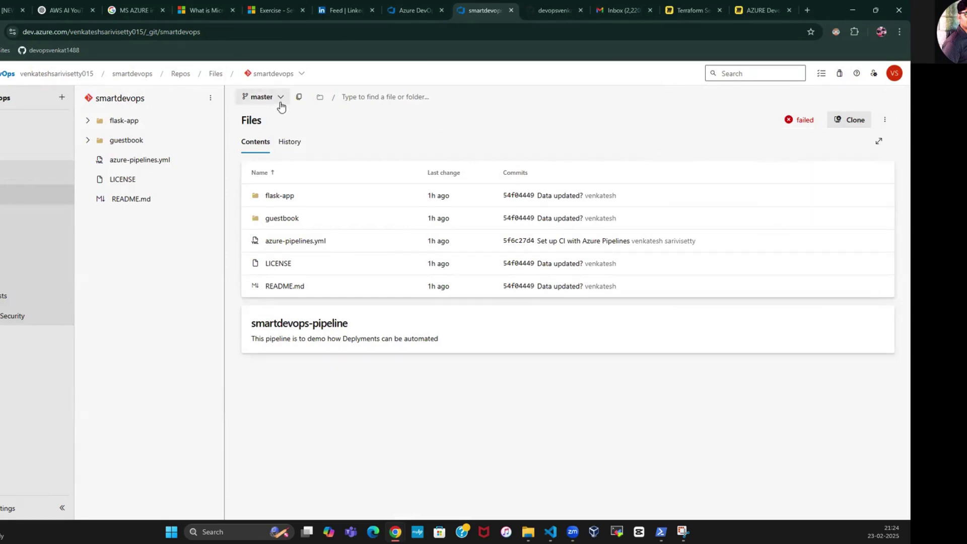
# Look through the actions of the smartdevops file tree, including the choices for creating a new file or folder.
pyautogui.click(210, 97)
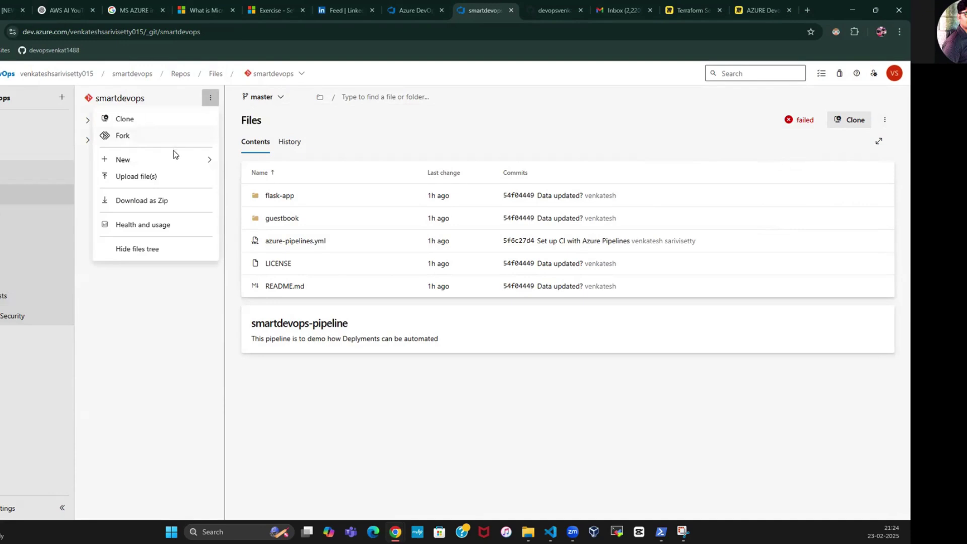
pyautogui.moveTo(178, 164)
pyautogui.click(147, 300)
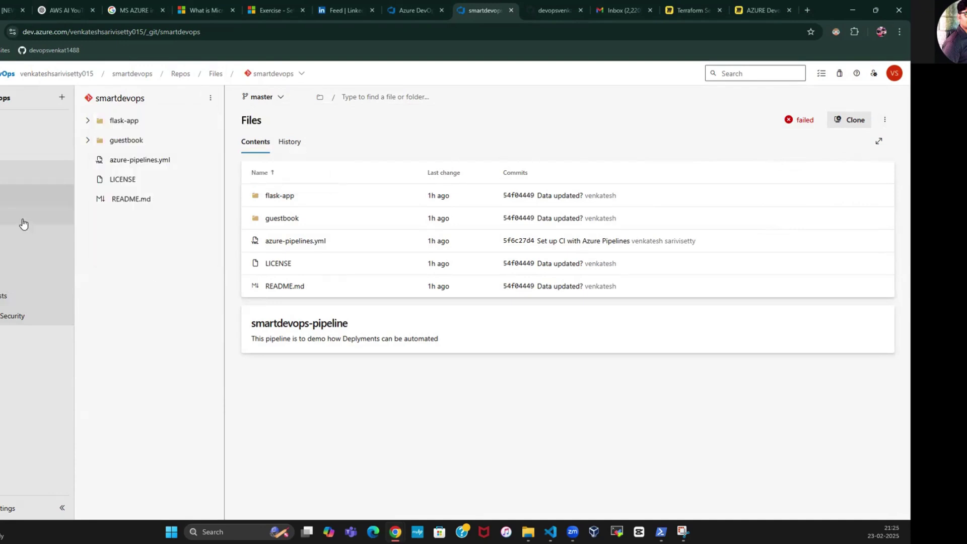
pyautogui.click(10, 172)
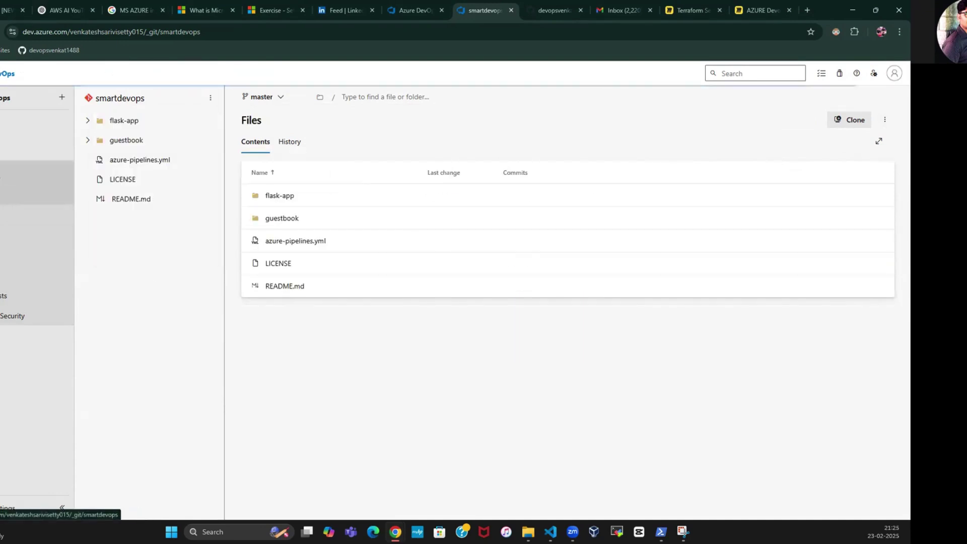
pyautogui.click(209, 99)
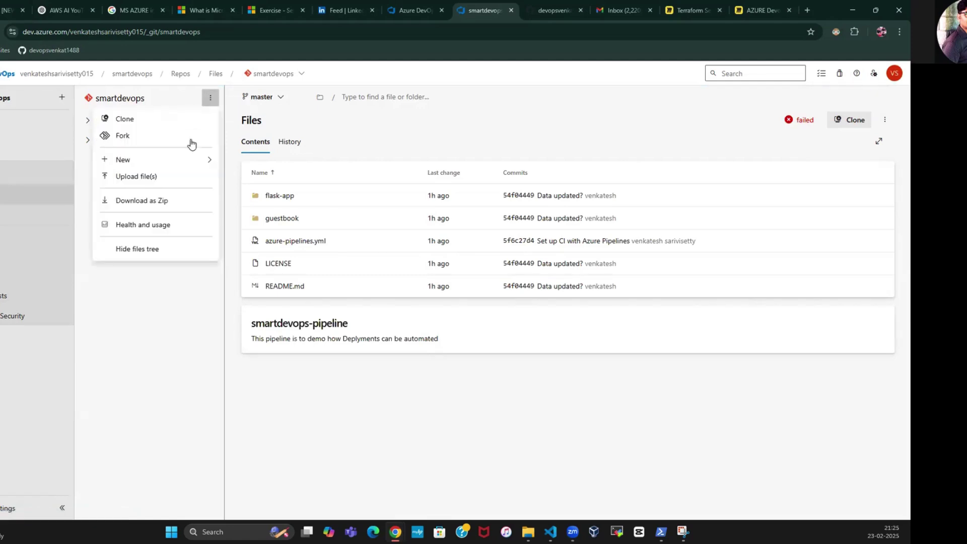
pyautogui.moveTo(186, 162)
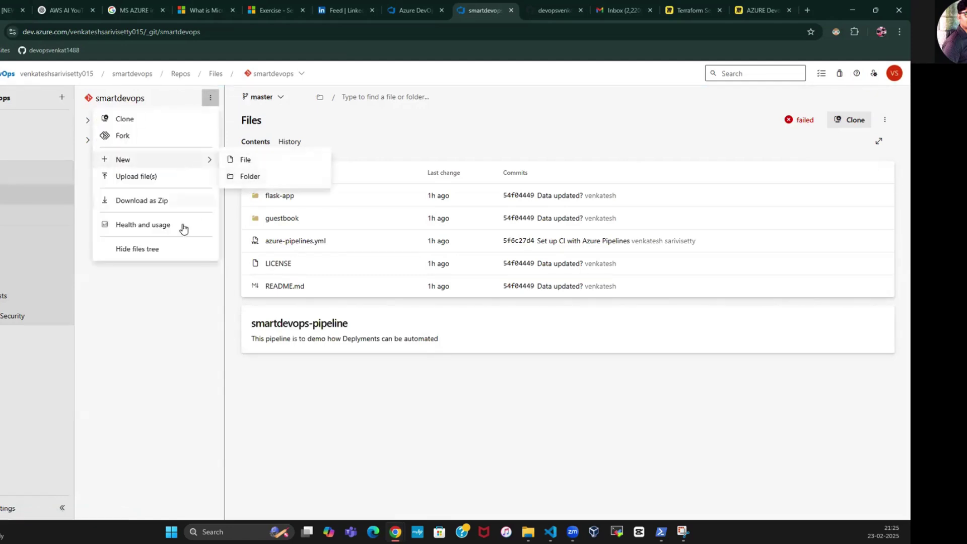
pyautogui.click(171, 291)
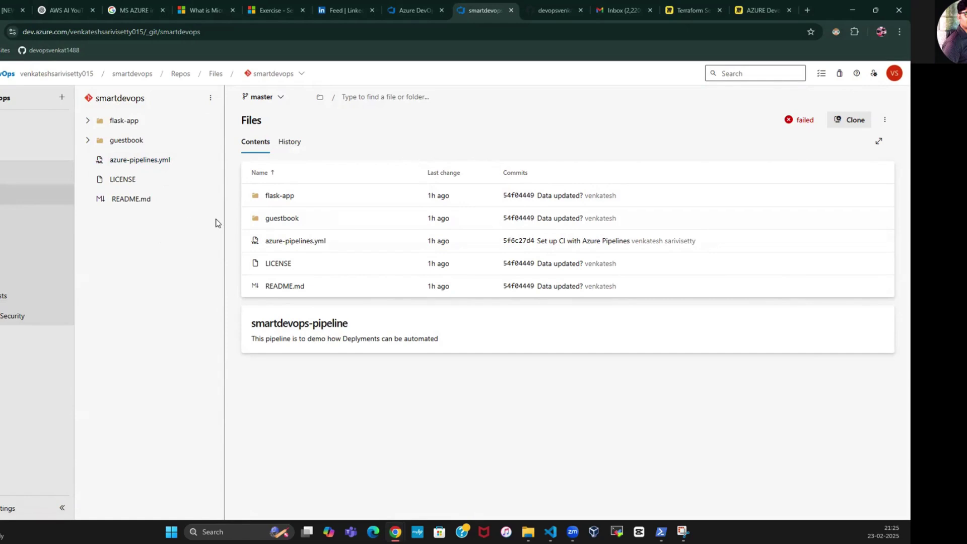
# Read Dockerfile.green and Dockerfile.red in the flask-app folder and view the contents of its k8s subfolder.
pyautogui.click(88, 121)
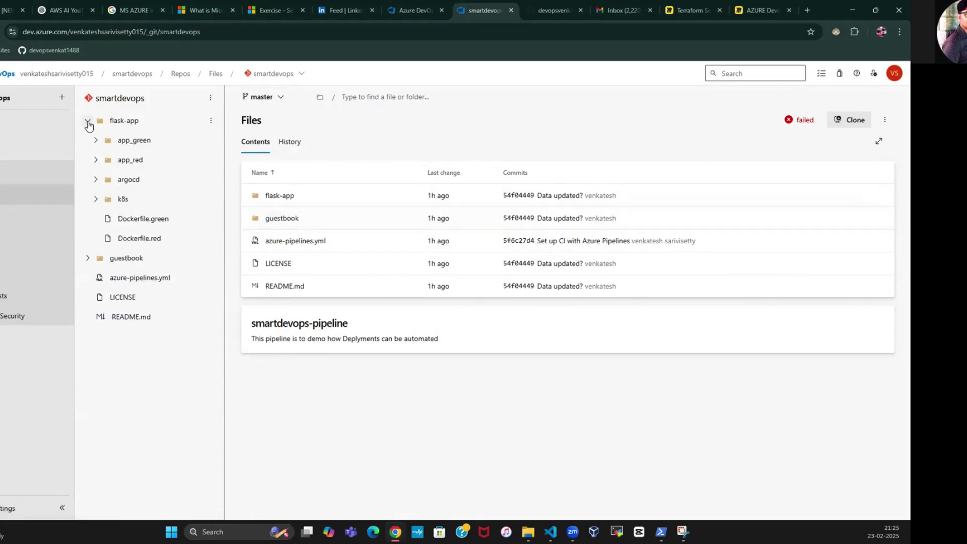
pyautogui.click(159, 225)
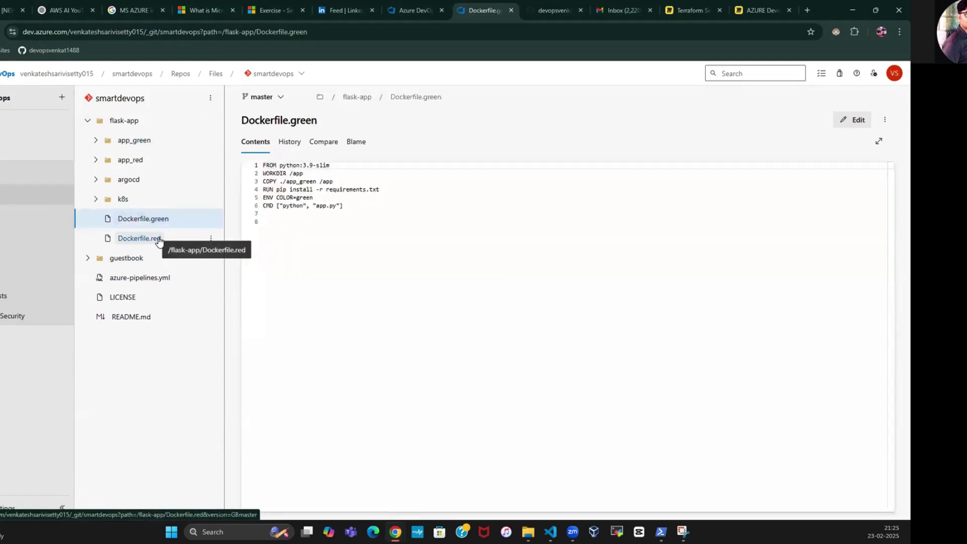
pyautogui.click(159, 239)
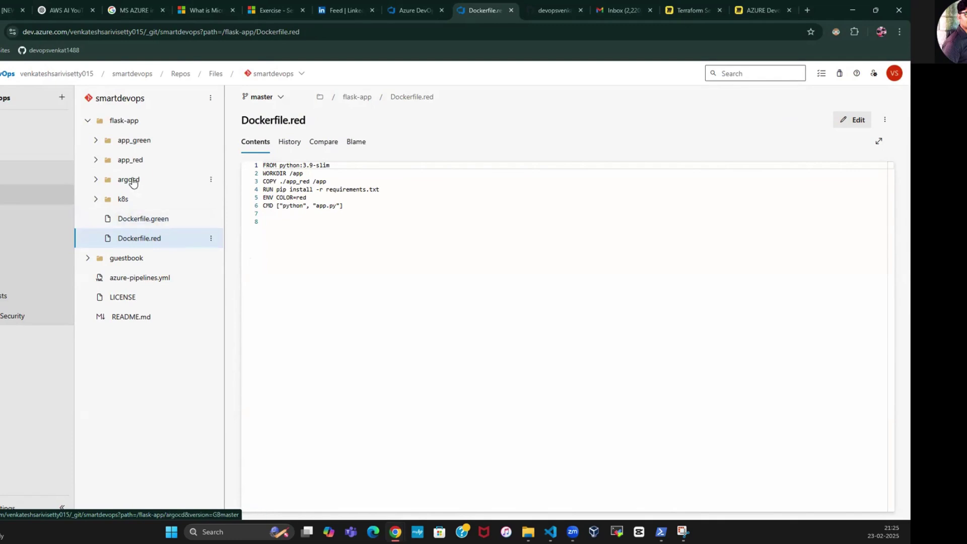
pyautogui.click(96, 199)
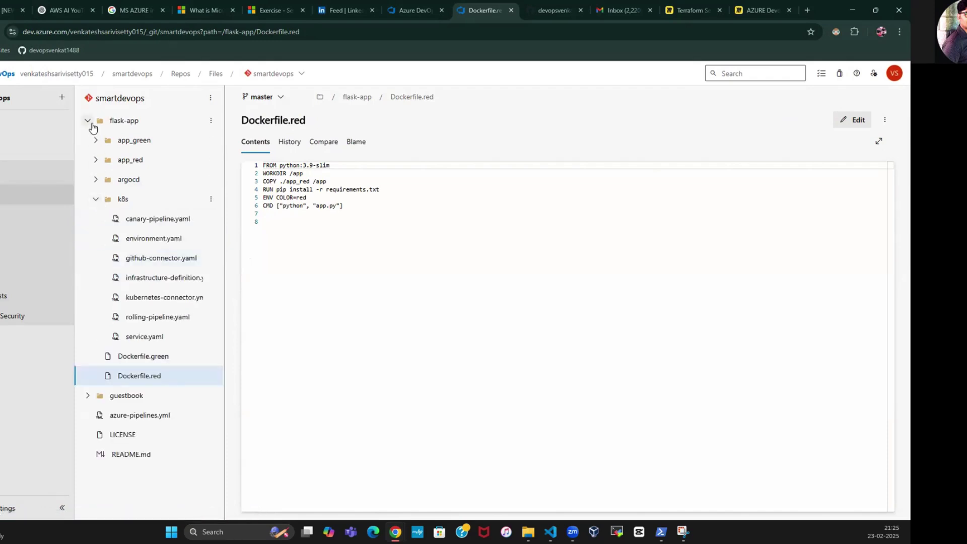
pyautogui.click(89, 121)
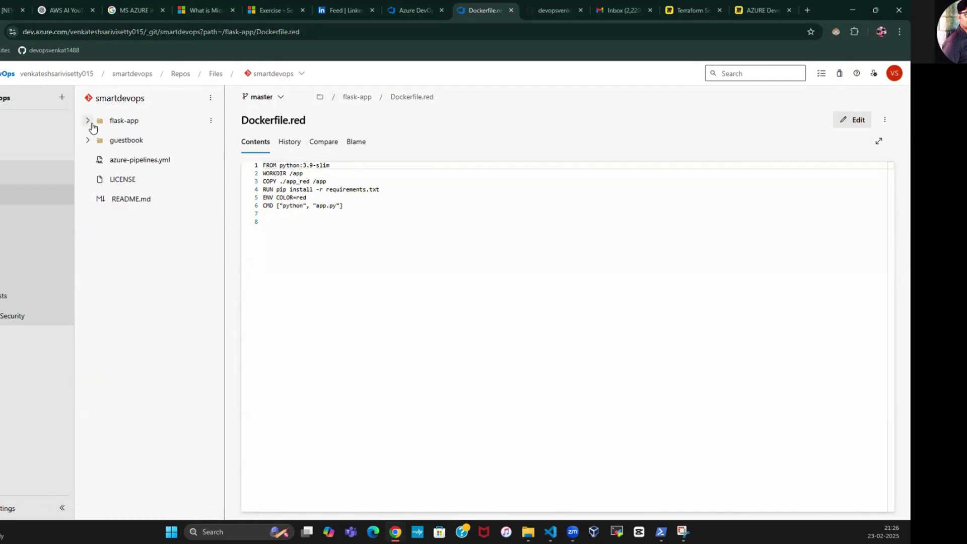
# View the guestbook folder and read azure-pipelines.yml, highlighting its "vmImage: ubuntu-latest" line and the file's title.
pyautogui.click(136, 148)
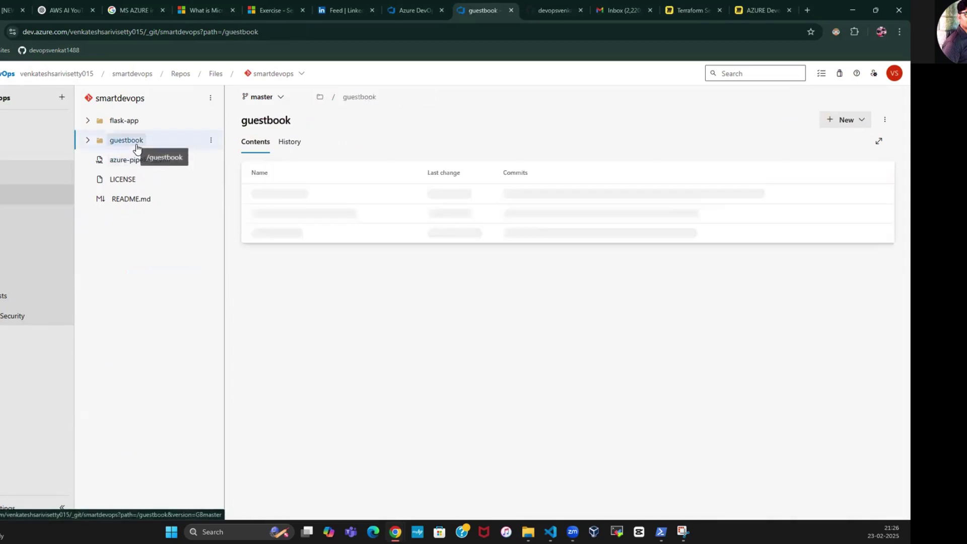
pyautogui.click(148, 199)
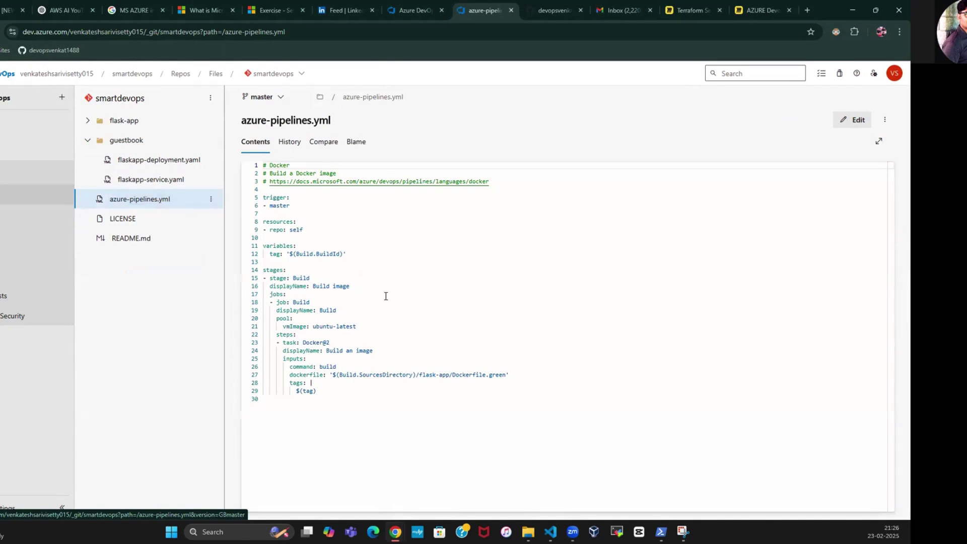
pyautogui.moveTo(357, 326); pyautogui.dragTo(285, 326)
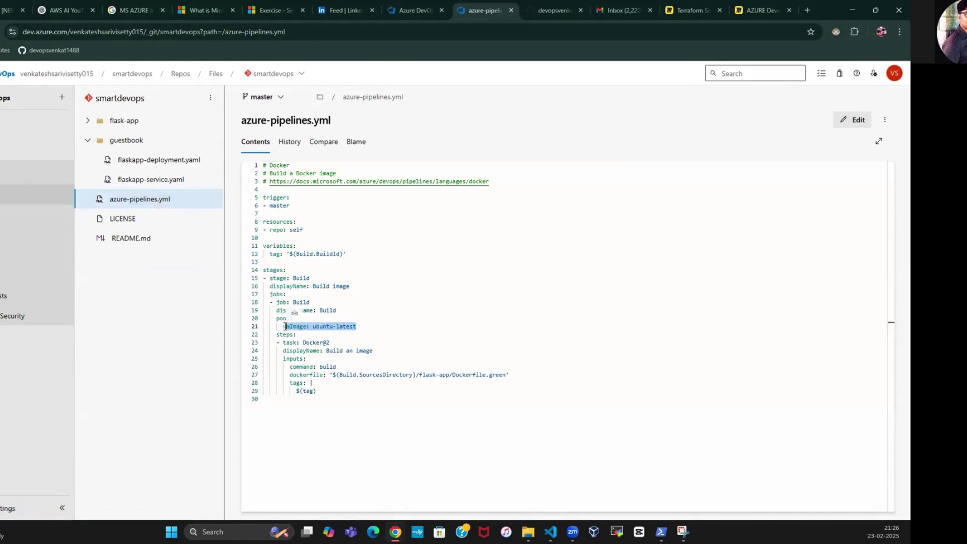
pyautogui.click(370, 326)
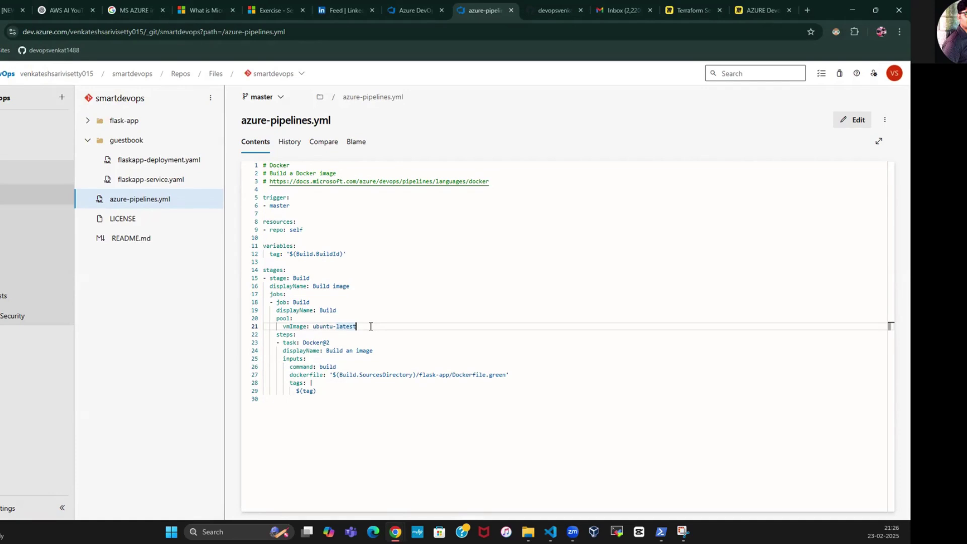
pyautogui.moveTo(336, 123); pyautogui.dragTo(240, 123)
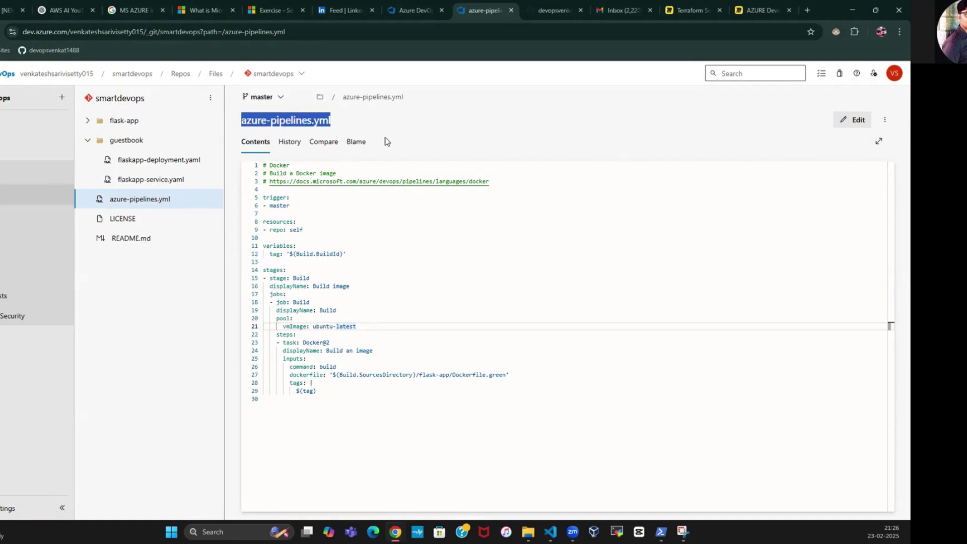
pyautogui.click(398, 142)
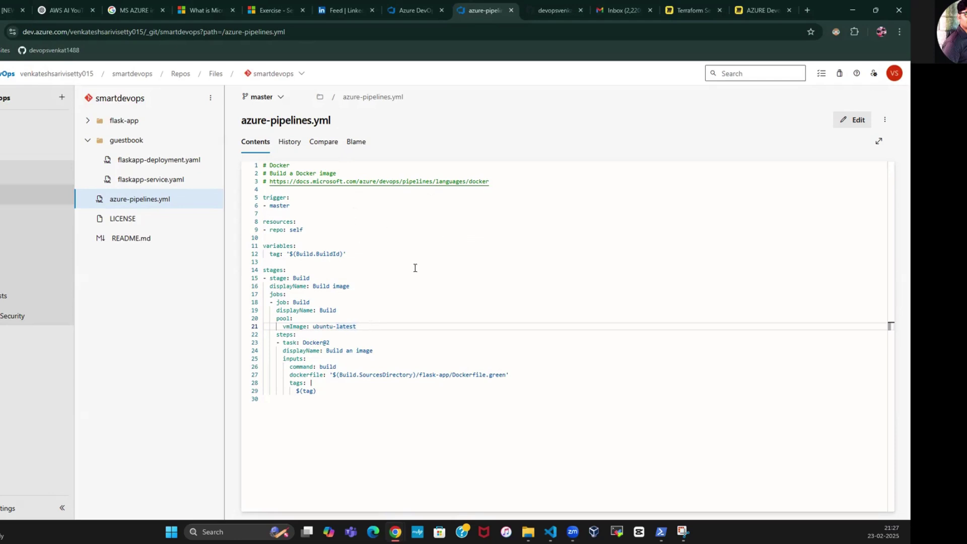
# Check the history, comparison and blame views of azure-pipelines.yml, then return to its contents.
pyautogui.click(297, 143)
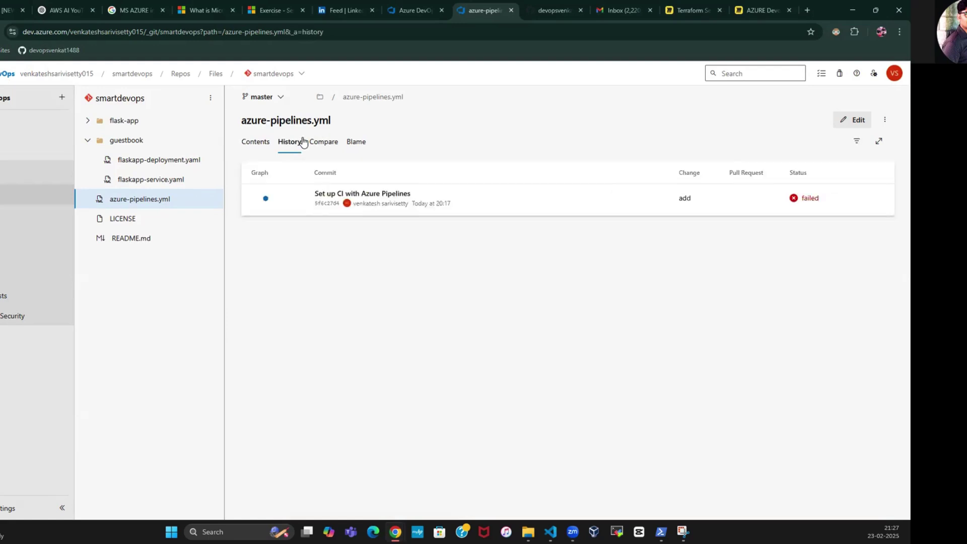
pyautogui.click(329, 147)
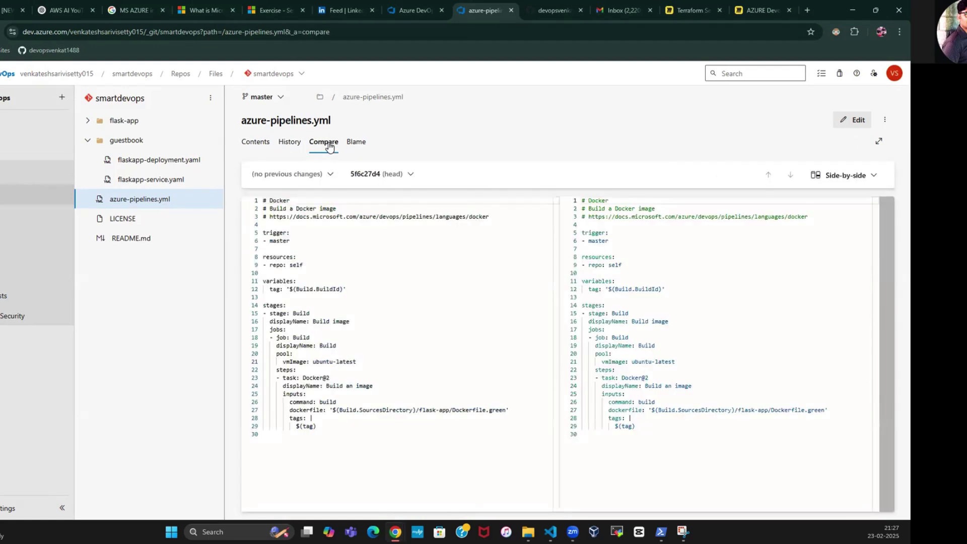
pyautogui.click(370, 147)
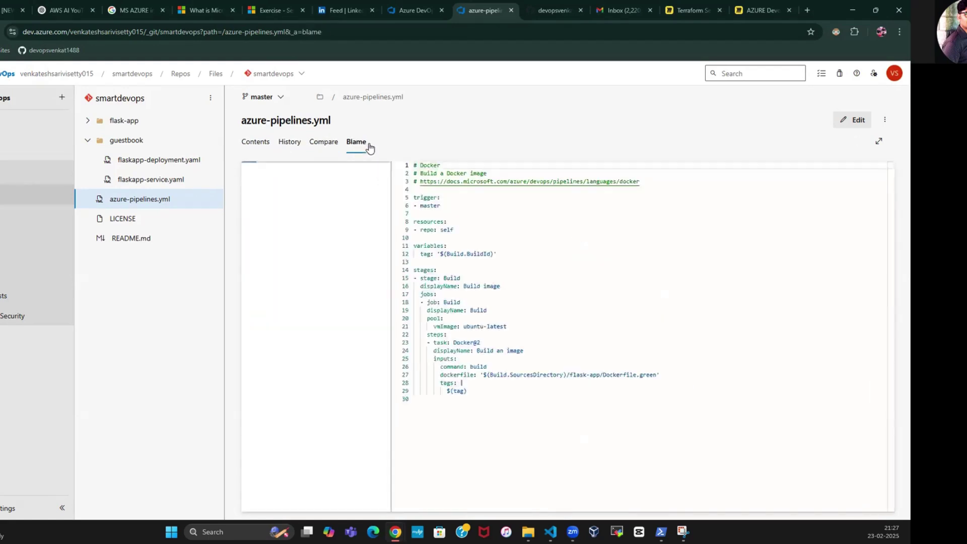
pyautogui.click(258, 139)
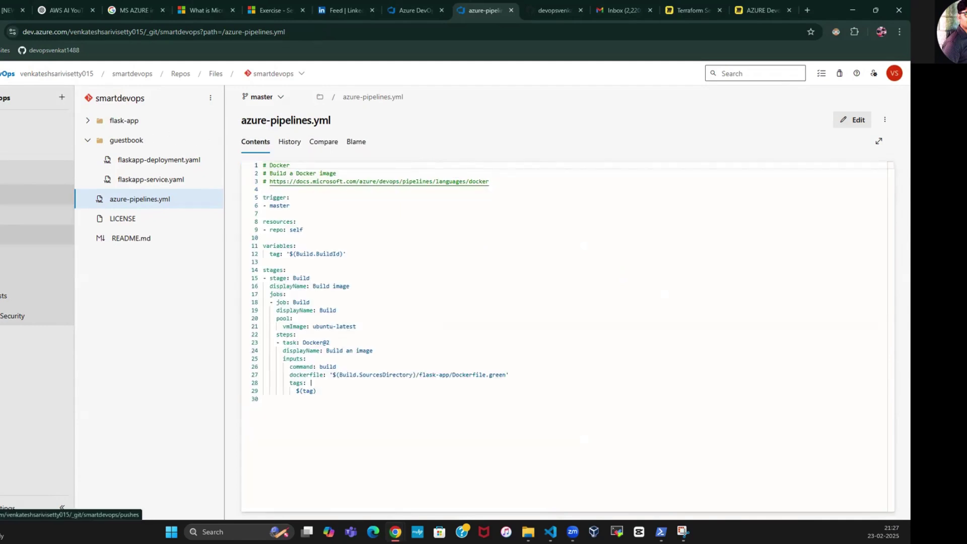
# Look through the repository's pushes, commits, branches, tags, pull requests and Advanced Security pages.
pyautogui.click(4, 234)
pyautogui.click(7, 221)
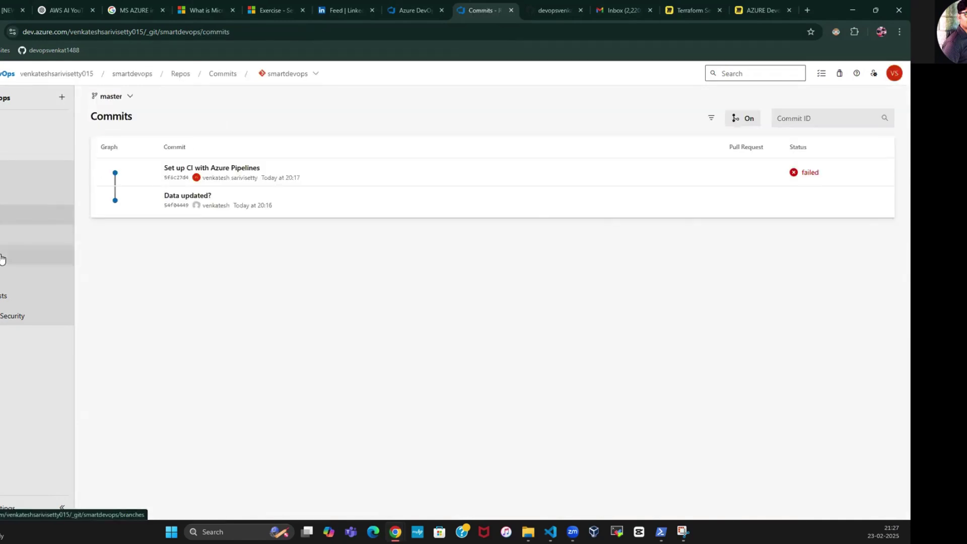
pyautogui.click(2, 258)
pyautogui.click(3, 276)
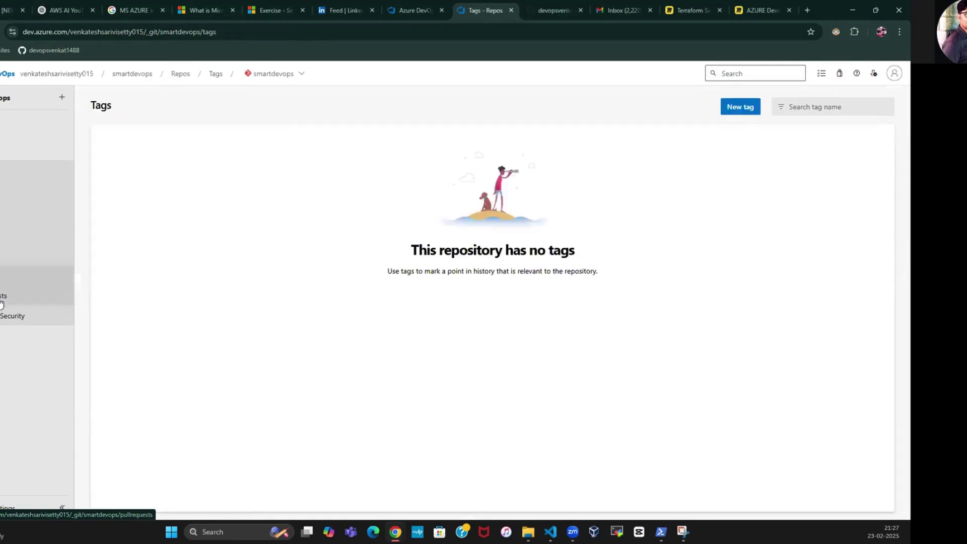
pyautogui.click(2, 299)
pyautogui.click(4, 317)
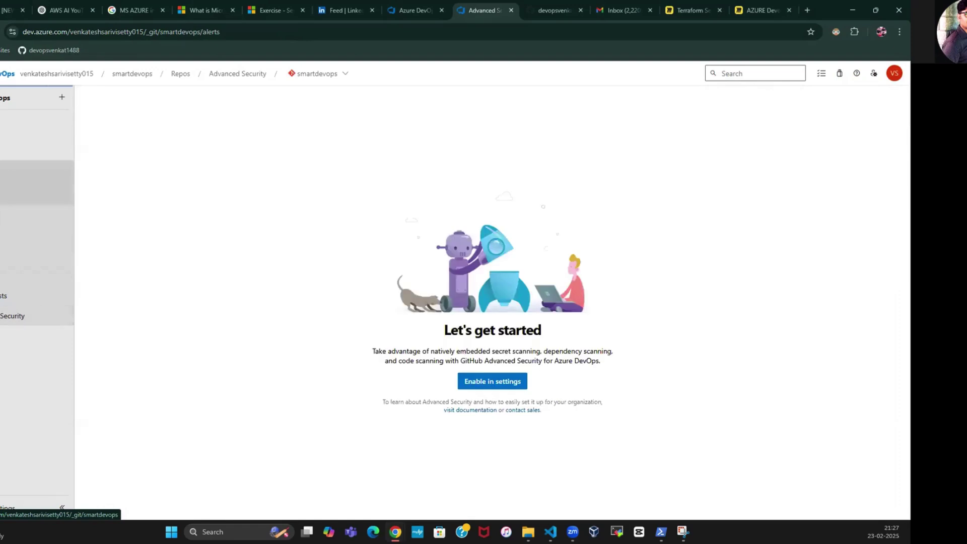
# View the repository files, then open the smartdevops pipeline's azure-pipelines.yml definition for editing.
pyautogui.click(3, 194)
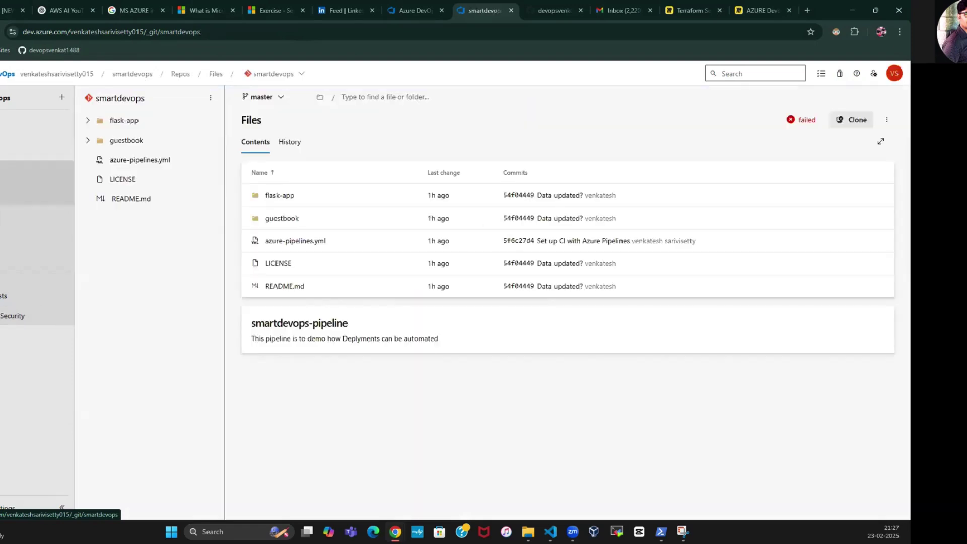
pyautogui.click(5, 341)
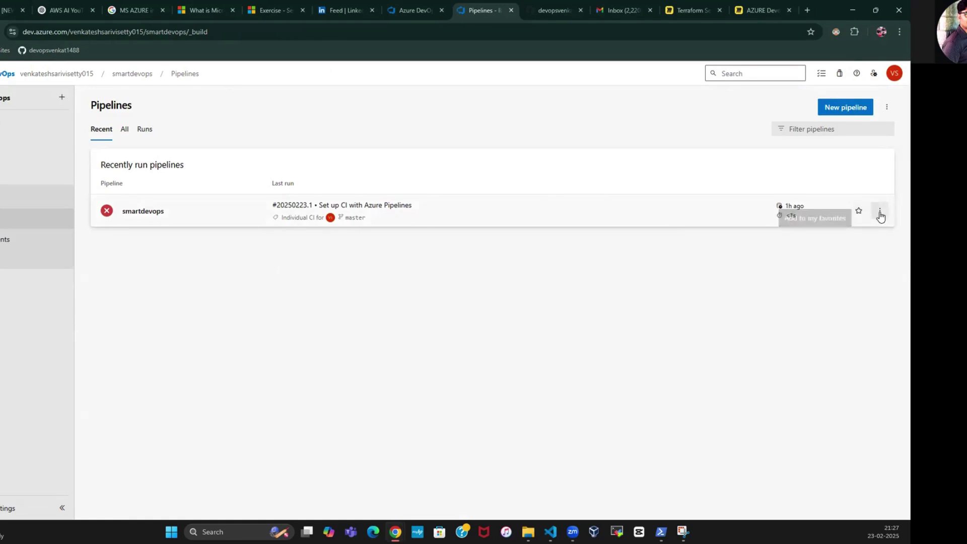
pyautogui.click(879, 210)
pyautogui.click(805, 232)
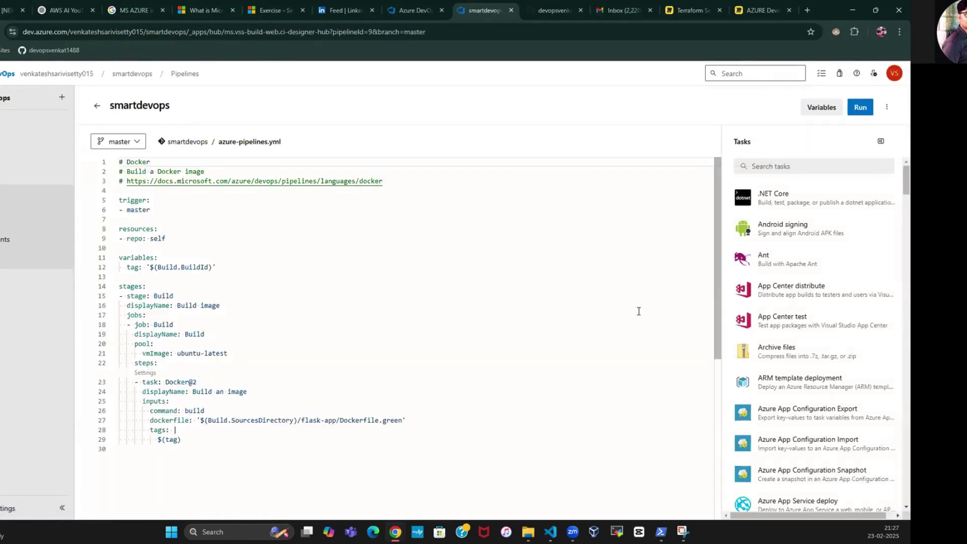
# Browse the pipeline task list, search it for "python" and view the Python script task's settings.
pyautogui.click(799, 169)
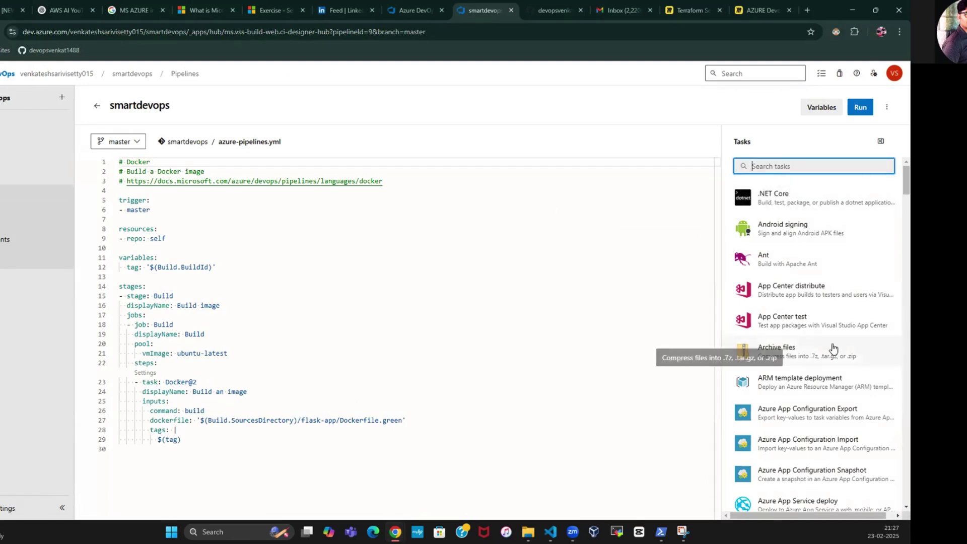
pyautogui.scroll(-3, 833, 320)
pyautogui.scroll(-3, 833, 319)
pyautogui.scroll(6, 793, 236)
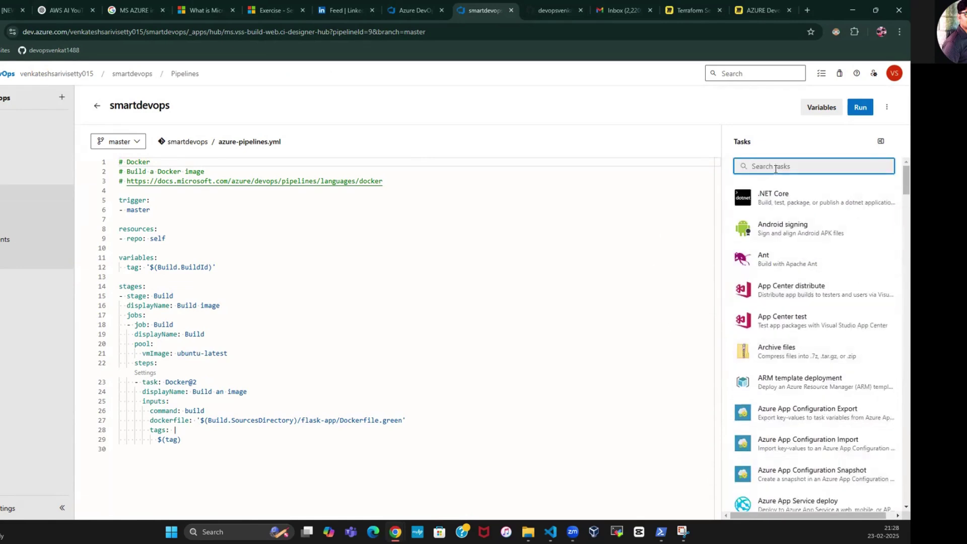
pyautogui.write('python')
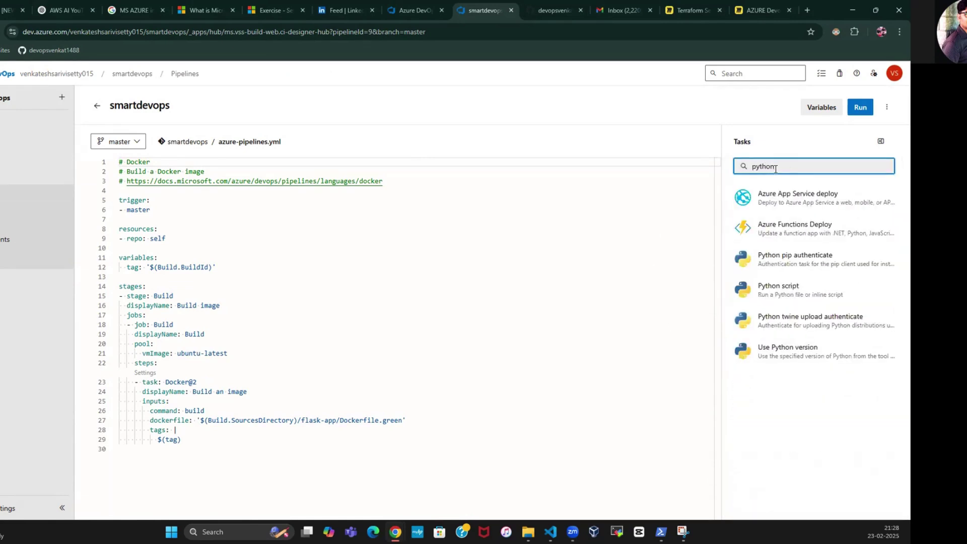
pyautogui.click(785, 293)
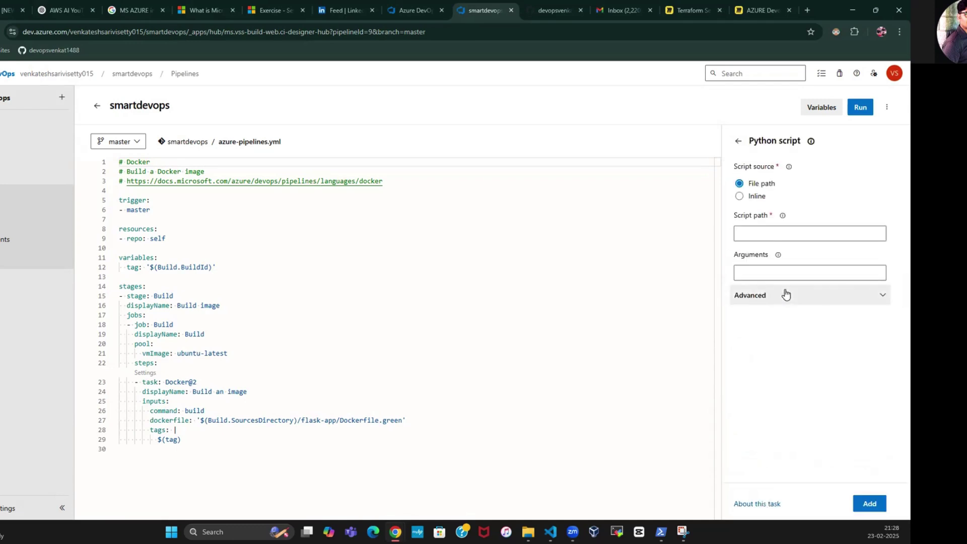
pyautogui.click(768, 233)
pyautogui.click(739, 143)
# Search the pipeline tasks for "docker", examine the Docker task's registry and command settings, and return to the task list.
pyautogui.click(787, 166)
pyautogui.write('docker')
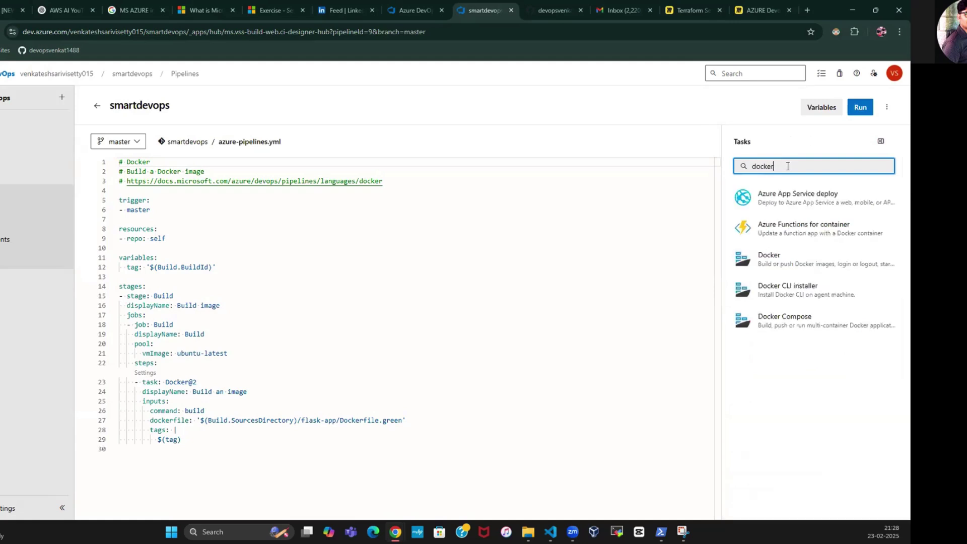
pyautogui.click(827, 261)
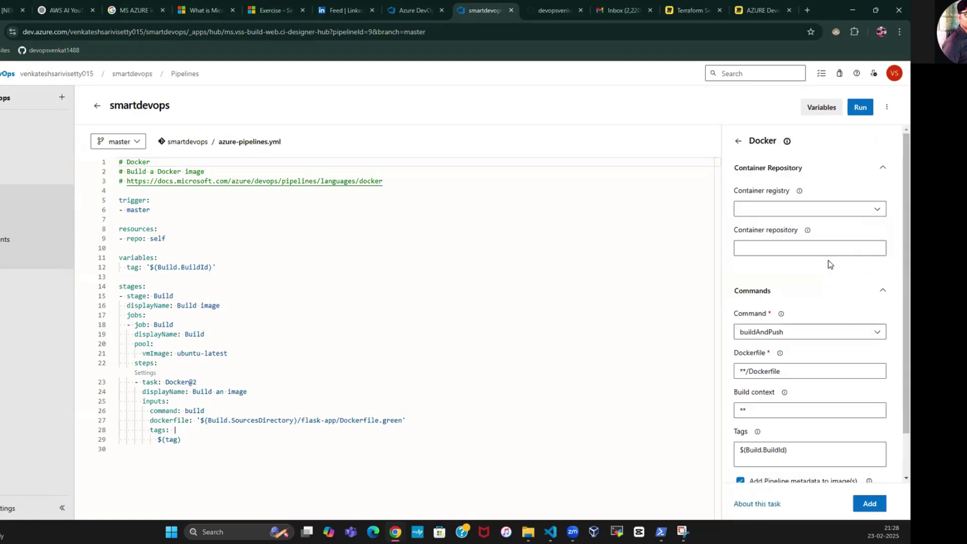
pyautogui.scroll(-1, 829, 263)
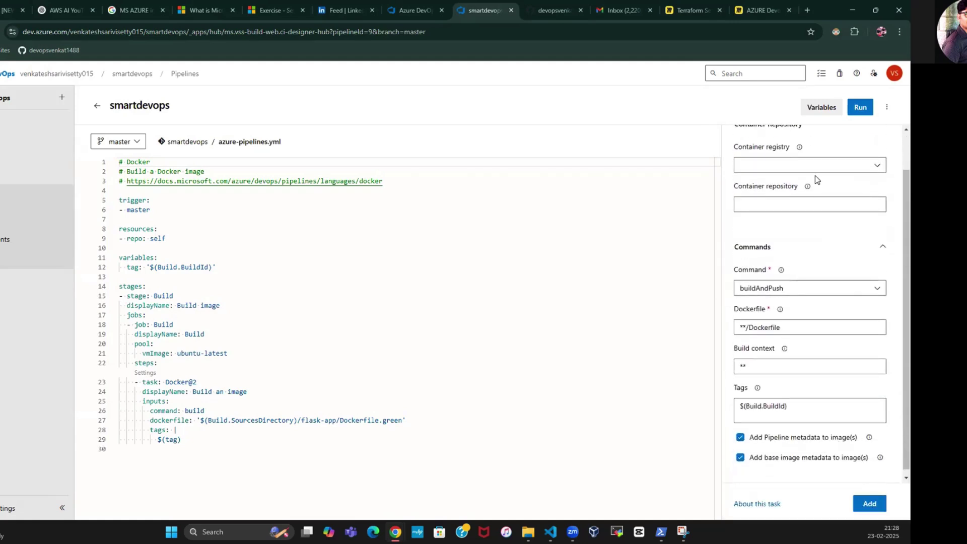
pyautogui.click(804, 207)
pyautogui.scroll(2, 829, 317)
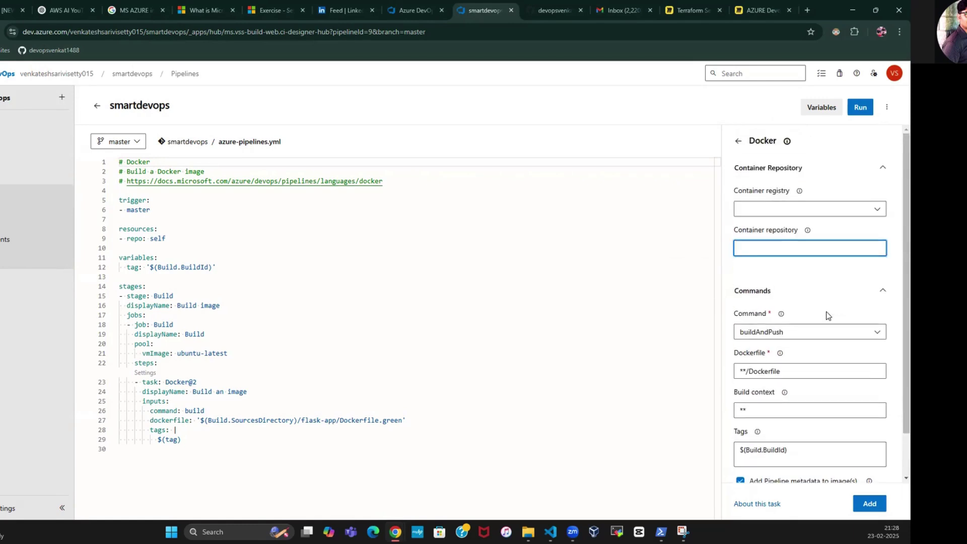
pyautogui.click(736, 147)
pyautogui.scroll(-1, 856, 325)
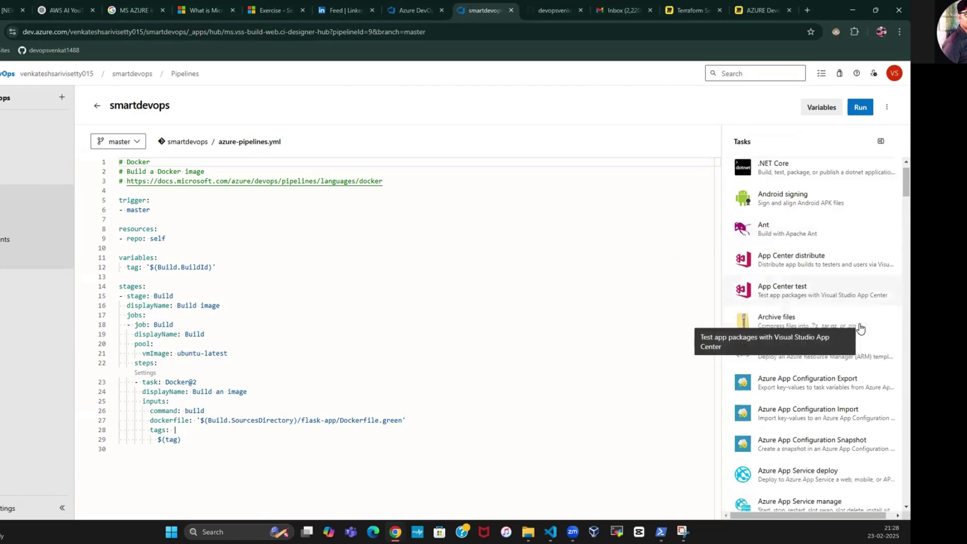
pyautogui.click(817, 168)
pyautogui.click(739, 141)
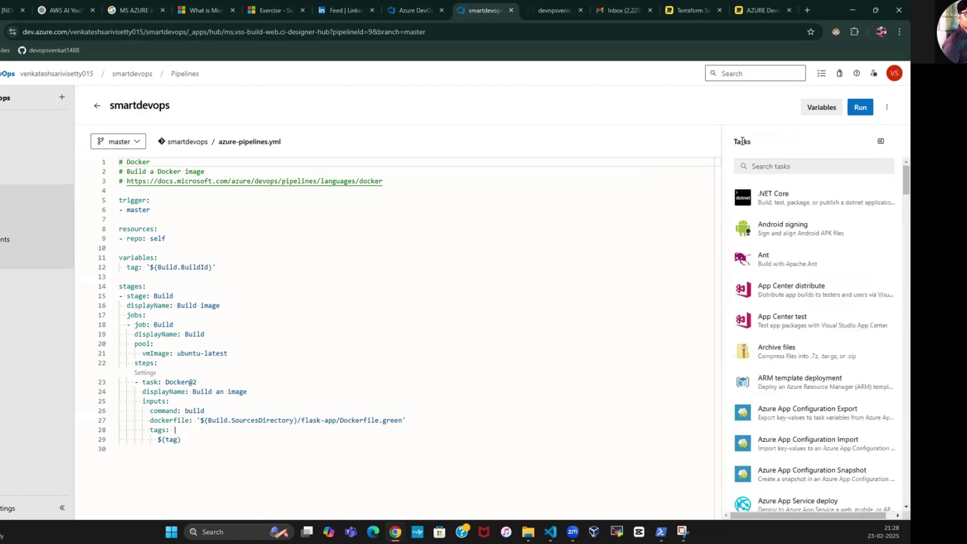
# Authorize the Free Trial subscription in an ARM template deployment task and insert the task into azure-pipelines.yml.
pyautogui.scroll(-3, 809, 267)
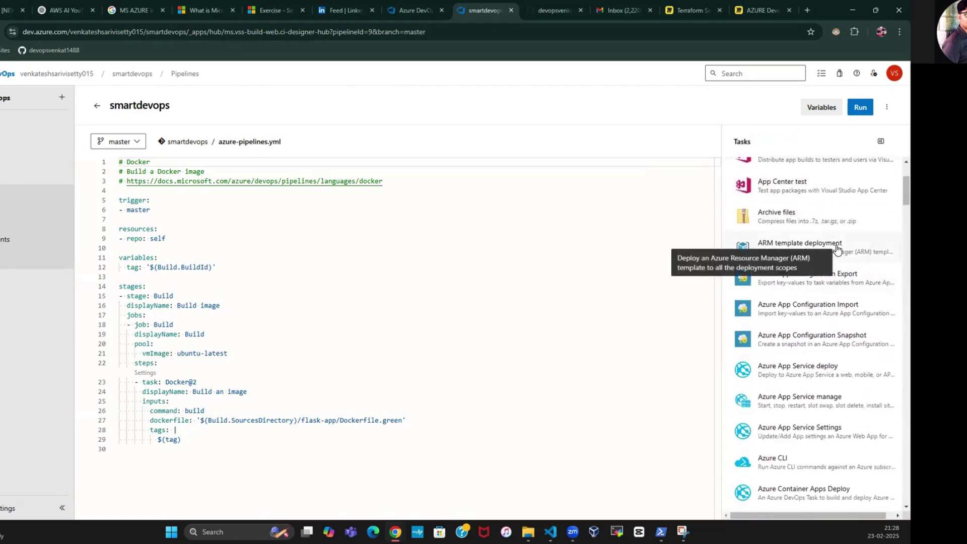
pyautogui.click(775, 227)
pyautogui.click(822, 248)
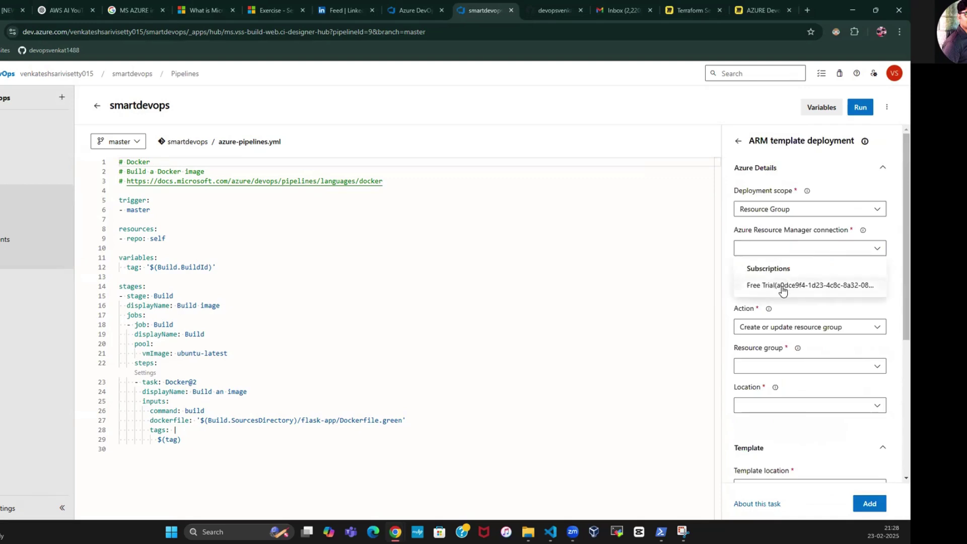
pyautogui.click(788, 286)
pyautogui.click(755, 286)
pyautogui.scroll(-1, 811, 308)
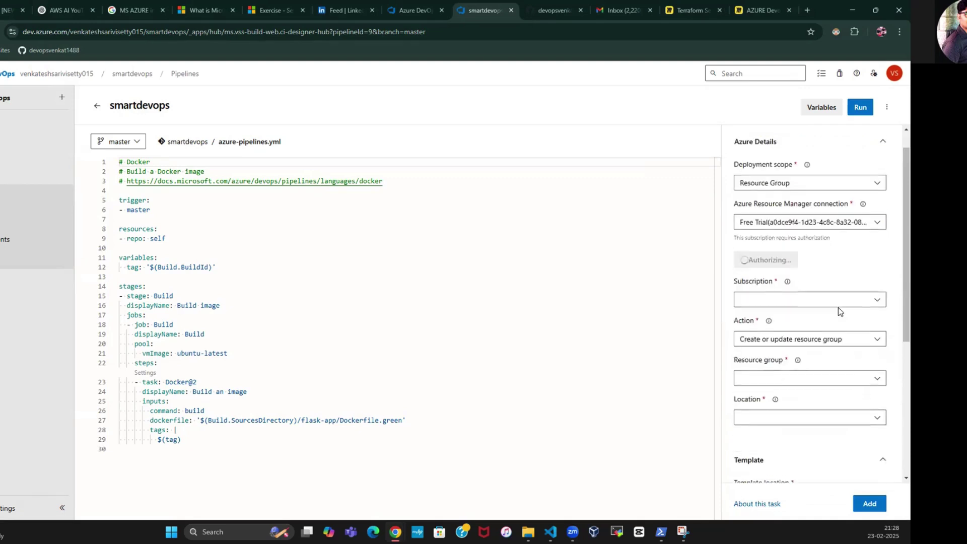
pyautogui.scroll(-5, 844, 282)
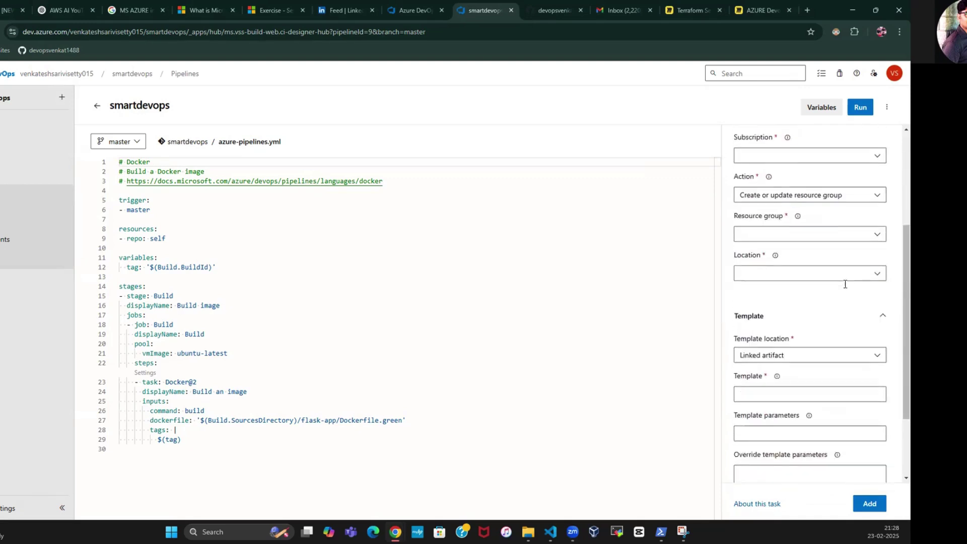
pyautogui.click(869, 503)
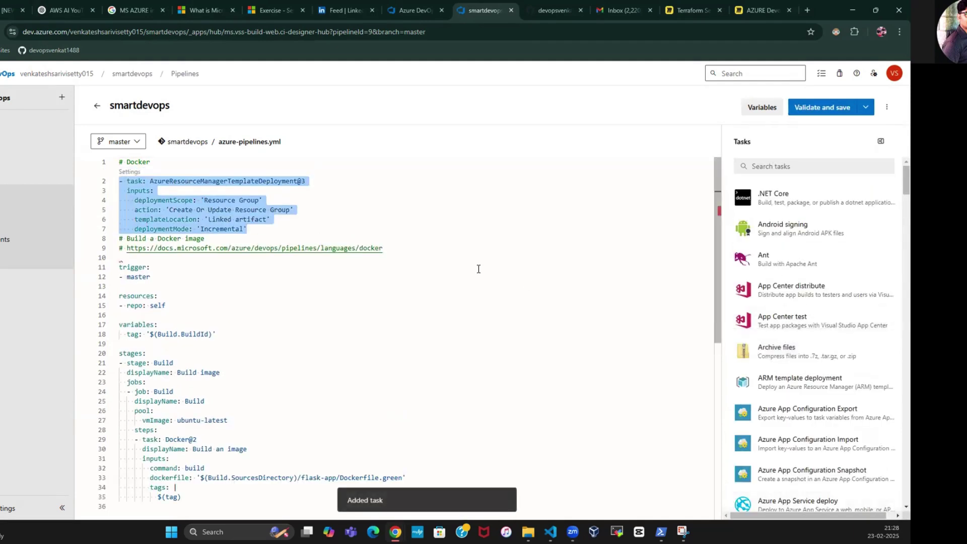
# Highlight the inserted ARM template deployment block and the Tasks heading, and undo the task insertion.
pyautogui.moveTo(247, 229); pyautogui.dragTo(124, 180)
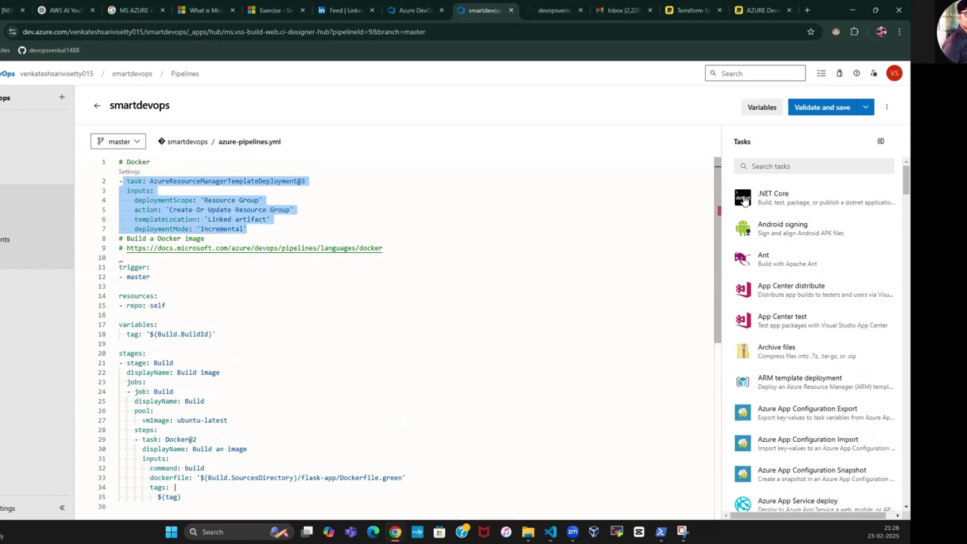
pyautogui.doubleClick(749, 142)
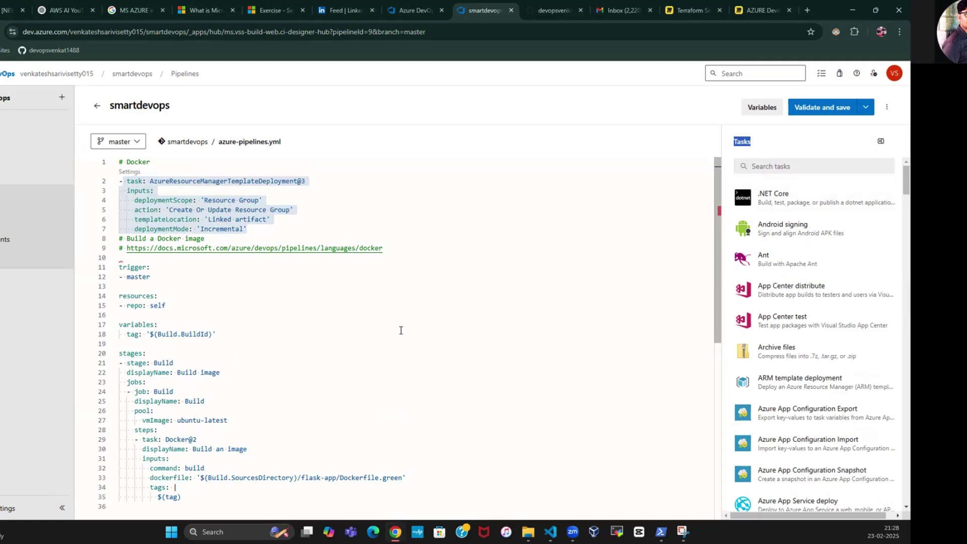
pyautogui.click(416, 320)
pyautogui.hotkey('ctrl', 'z')
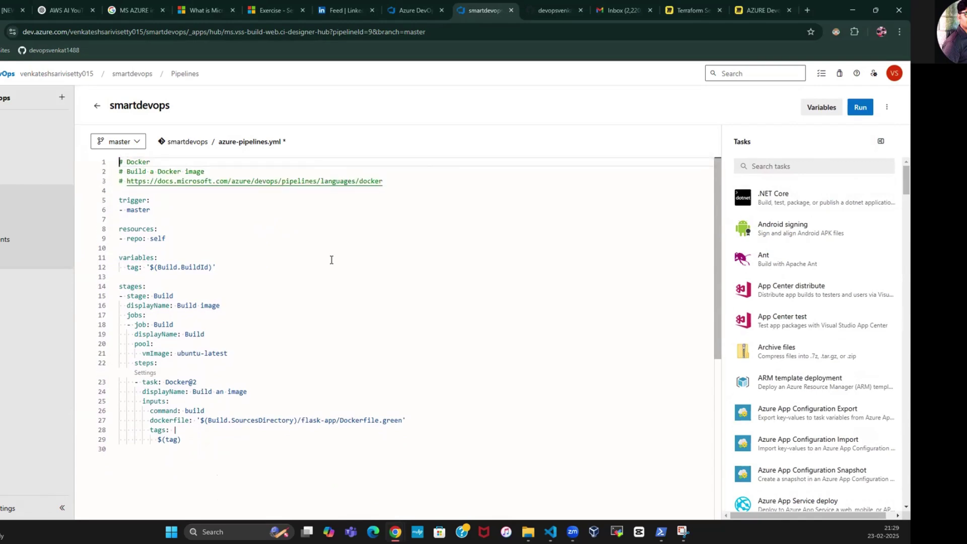
# Create the project's first pipeline environment, named dev, with no resource, and return to the environments list.
pyautogui.click(18, 238)
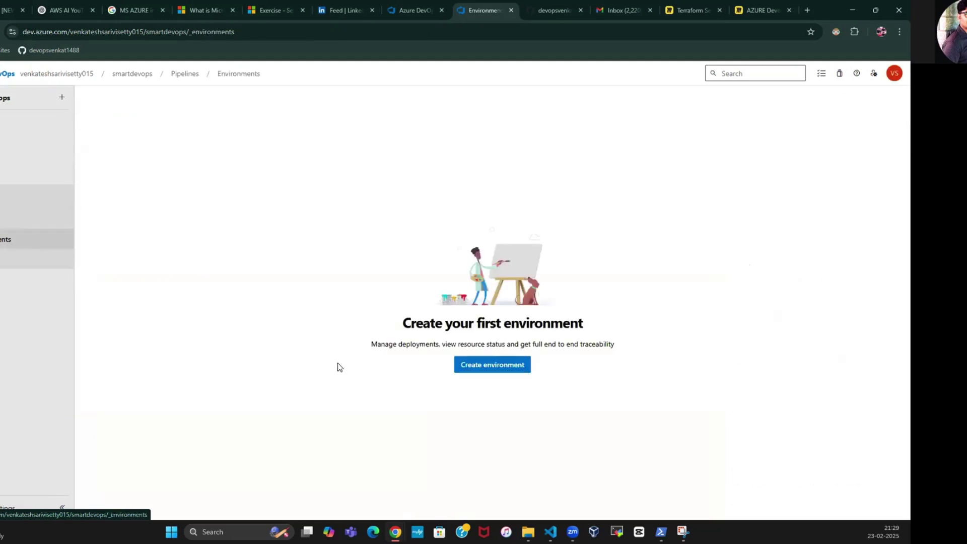
pyautogui.click(472, 366)
pyautogui.write('dev')
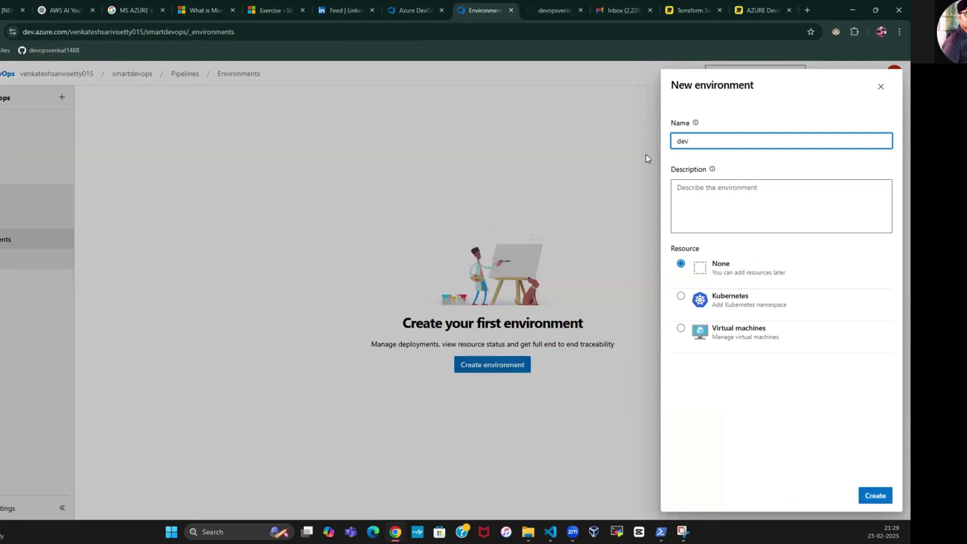
pyautogui.click(869, 497)
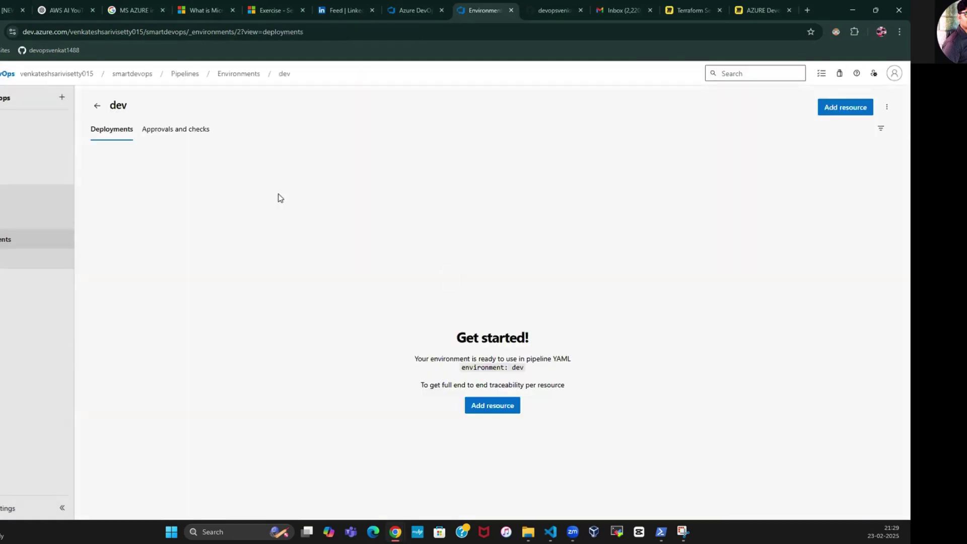
pyautogui.click(98, 107)
# Create a second environment named QA with no resource and return to the environments list.
pyautogui.click(805, 108)
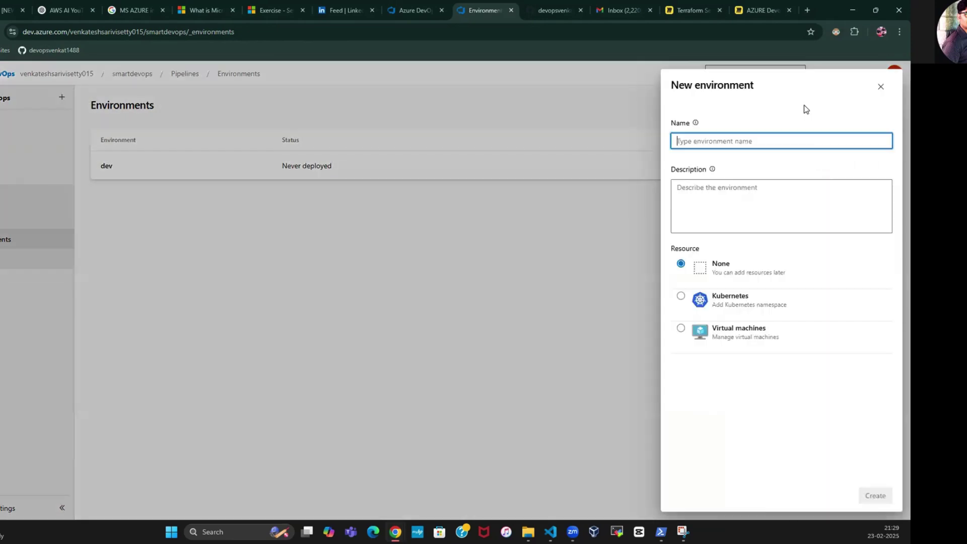
pyautogui.write('test')
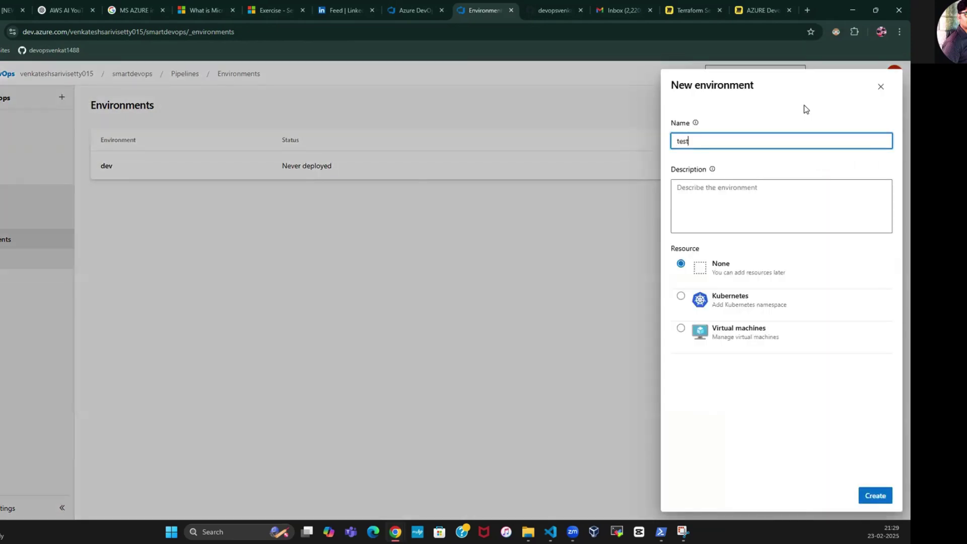
pyautogui.press('BackSpace')
pyautogui.press('BackSpace')
pyautogui.press('BackSpace')
pyautogui.press('BackSpace')
pyautogui.write('QCaa')
pyautogui.press('BackSpace')
pyautogui.press('BackSpace')
pyautogui.press('BackSpace')
pyautogui.press('BackSpace')
pyautogui.write('Q')
pyautogui.press('BackSpace')
pyautogui.write('QA')
pyautogui.click(876, 495)
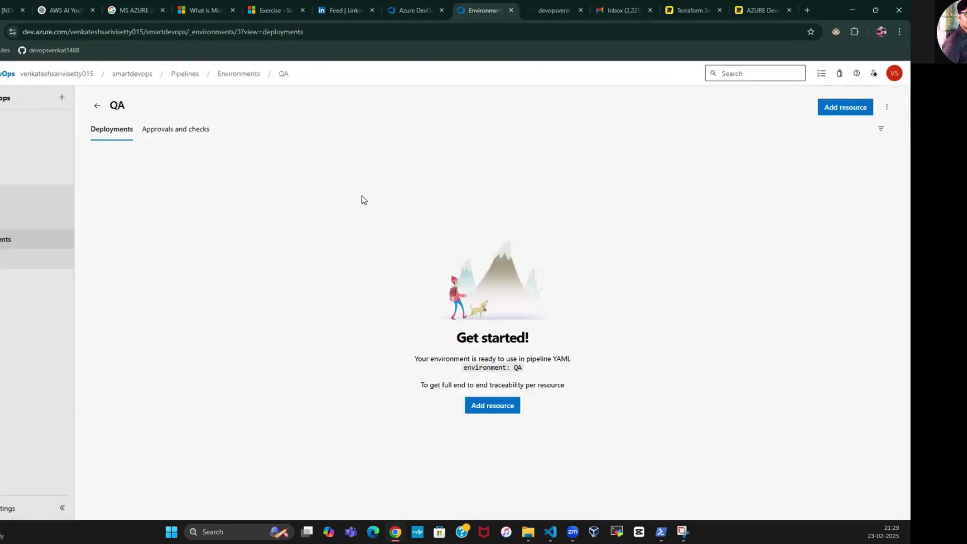
pyautogui.click(97, 105)
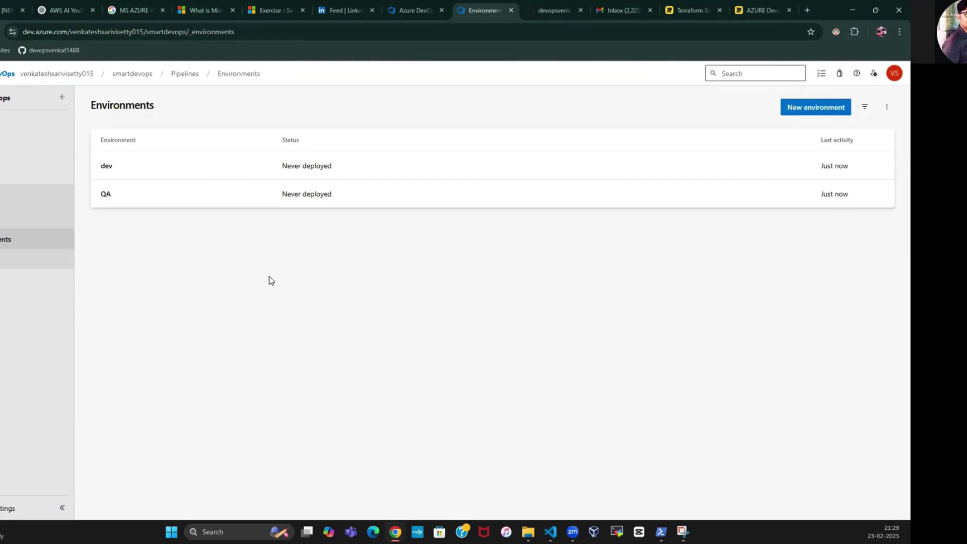
# View the Library's variable groups page and return to the pipelines list.
pyautogui.click(30, 259)
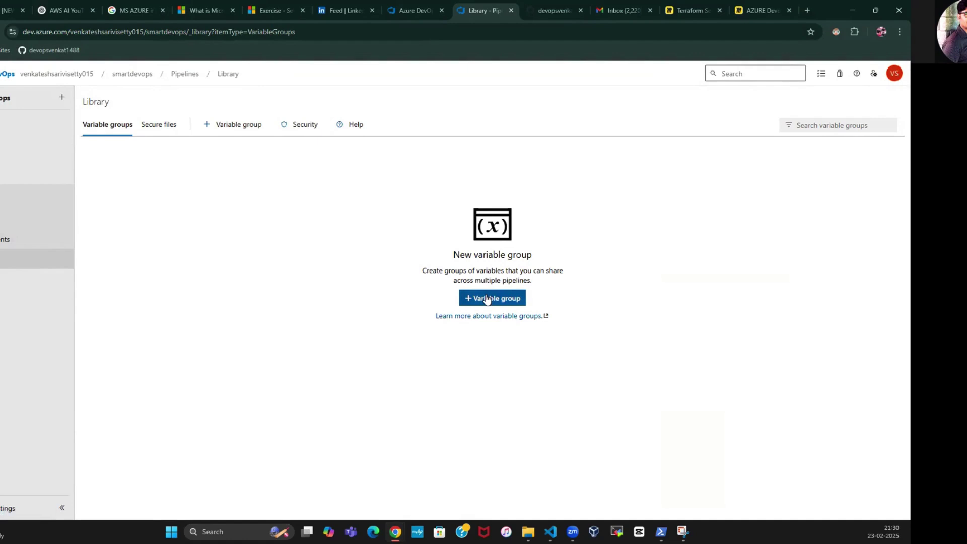
pyautogui.click(15, 218)
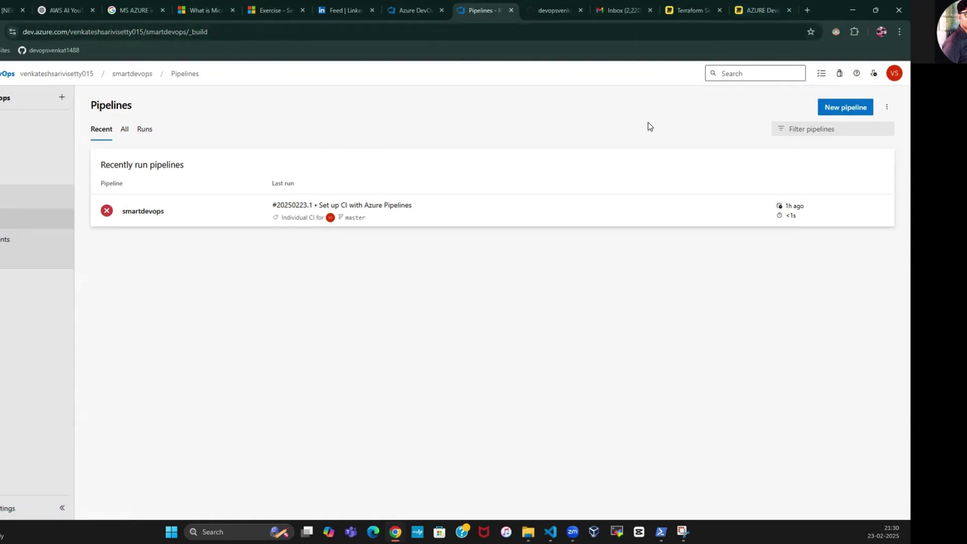
# Switch to the Miro board and handwrite "Build" with "Linux" and "Wind" beneath it in the empty area, underlining each word.
pyautogui.click(745, 14)
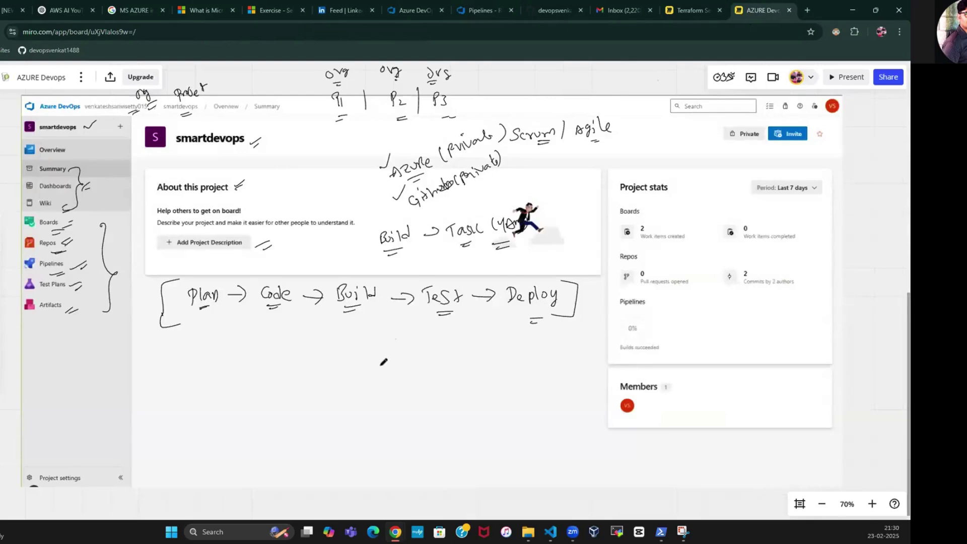
pyautogui.scroll(-7, 383, 361)
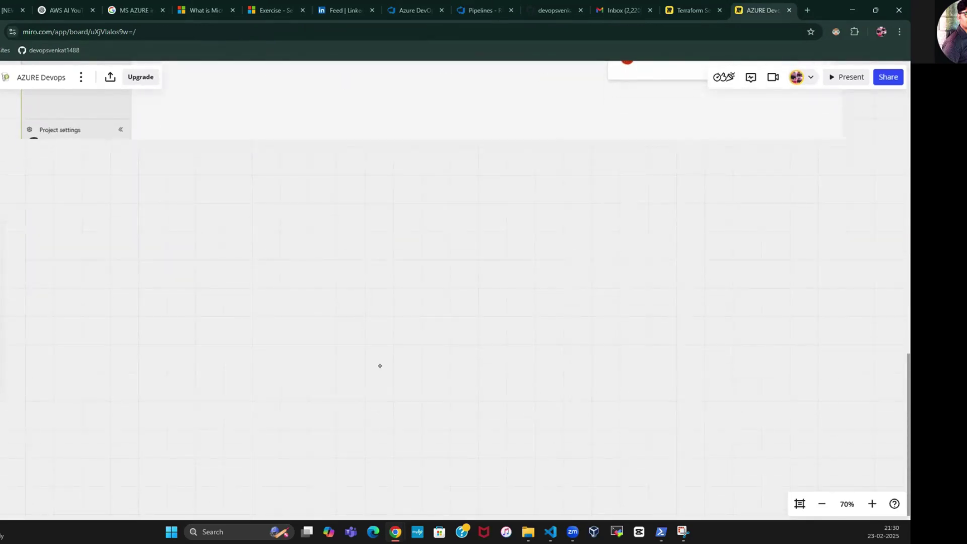
pyautogui.moveTo(328, 194)
pyautogui.mouseDown()
pyautogui.moveTo(330, 214)
pyautogui.moveTo(359, 205)
pyautogui.mouseUp()
pyautogui.moveTo(368, 185); pyautogui.dragTo(364, 202)
pyautogui.moveTo(326, 220); pyautogui.dragTo(361, 210)
pyautogui.moveTo(281, 255)
pyautogui.mouseDown()
pyautogui.moveTo(313, 261)
pyautogui.moveTo(327, 246)
pyautogui.mouseUp()
pyautogui.moveTo(297, 275); pyautogui.dragTo(318, 267)
pyautogui.moveTo(300, 280); pyautogui.dragTo(316, 274)
pyautogui.moveTo(382, 229)
pyautogui.mouseDown()
pyautogui.moveTo(419, 211)
pyautogui.moveTo(423, 228)
pyautogui.mouseUp()
pyautogui.moveTo(401, 243); pyautogui.dragTo(418, 235)
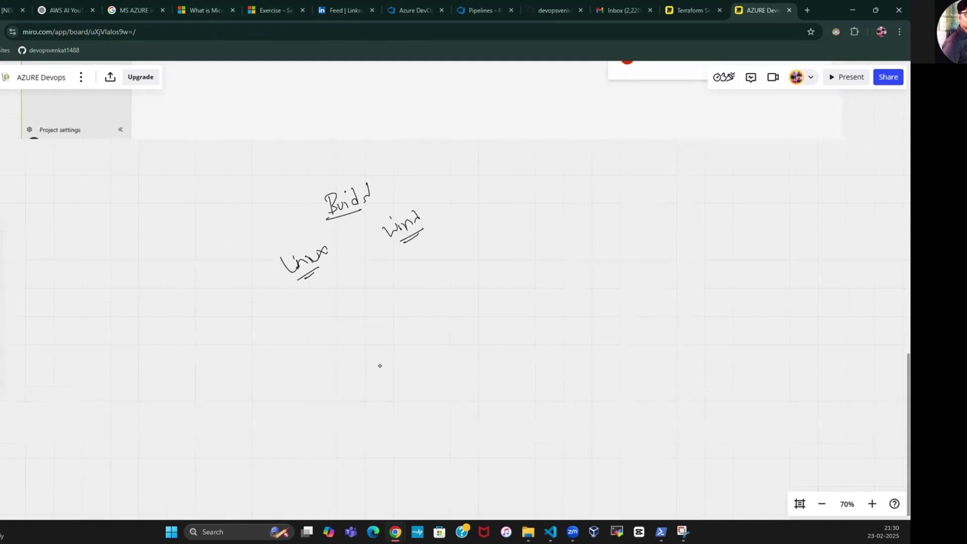
# Handwrite a slanted "Multi stage" build note beside the word Build and double-underline it.
pyautogui.moveTo(204, 230); pyautogui.dragTo(233, 211)
pyautogui.moveTo(219, 214); pyautogui.dragTo(247, 198)
pyautogui.moveTo(249, 206); pyautogui.dragTo(259, 193)
pyautogui.moveTo(259, 197); pyautogui.dragTo(275, 176)
pyautogui.moveTo(274, 180); pyautogui.dragTo(284, 166)
pyautogui.moveTo(286, 176); pyautogui.dragTo(293, 156)
pyautogui.moveTo(216, 239); pyautogui.dragTo(278, 198)
pyautogui.moveTo(232, 238); pyautogui.dragTo(258, 222)
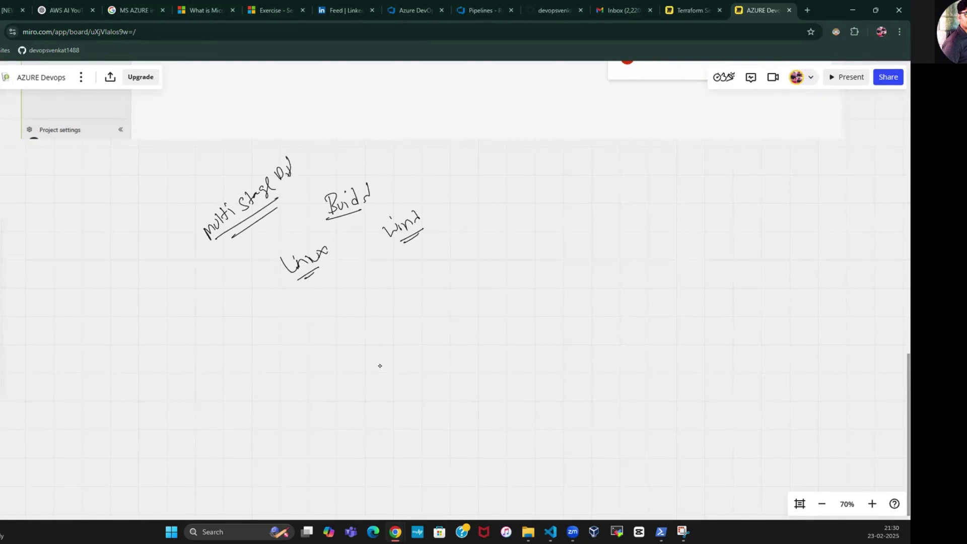
# Handwrite "Jobs" under Linux and "Job" under Wind, adding underlines and emphasis strokes beside them.
pyautogui.moveTo(265, 303)
pyautogui.mouseDown()
pyautogui.moveTo(260, 314)
pyautogui.moveTo(280, 304)
pyautogui.mouseUp()
pyautogui.moveTo(278, 308)
pyautogui.mouseDown()
pyautogui.moveTo(285, 298)
pyautogui.moveTo(282, 310)
pyautogui.mouseUp()
pyautogui.moveTo(266, 320); pyautogui.dragTo(280, 313)
pyautogui.moveTo(267, 327); pyautogui.dragTo(282, 321)
pyautogui.moveTo(370, 265); pyautogui.dragTo(379, 254)
pyautogui.moveTo(375, 258); pyautogui.dragTo(388, 247)
pyautogui.moveTo(288, 320)
pyautogui.mouseDown()
pyautogui.moveTo(306, 309)
pyautogui.moveTo(306, 282)
pyautogui.moveTo(314, 290)
pyautogui.mouseUp()
pyautogui.moveTo(396, 262); pyautogui.dragTo(415, 245)
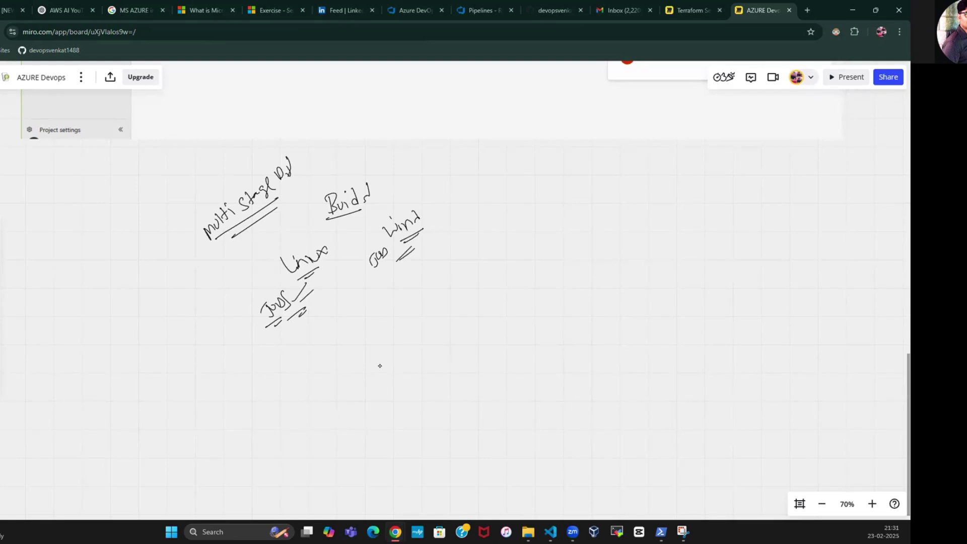
# Add short slanted emphasis strokes beside the handwritten Linux and Wind notes on the Miro board.
pyautogui.moveTo(326, 272); pyautogui.dragTo(342, 256)
pyautogui.moveTo(333, 274); pyautogui.dragTo(344, 261)
pyautogui.moveTo(431, 241)
pyautogui.mouseDown()
pyautogui.moveTo(443, 222)
pyautogui.moveTo(453, 227)
pyautogui.mouseUp()
# Switch to Azure DevOps and view the summary of the smartdevops pipeline's run #20250223.1.
pyautogui.click(402, 11)
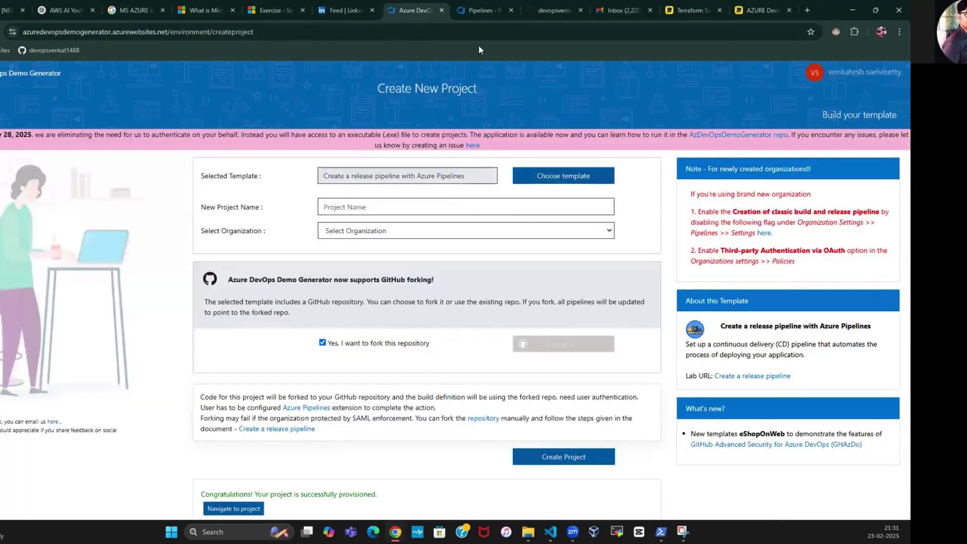
pyautogui.click(478, 11)
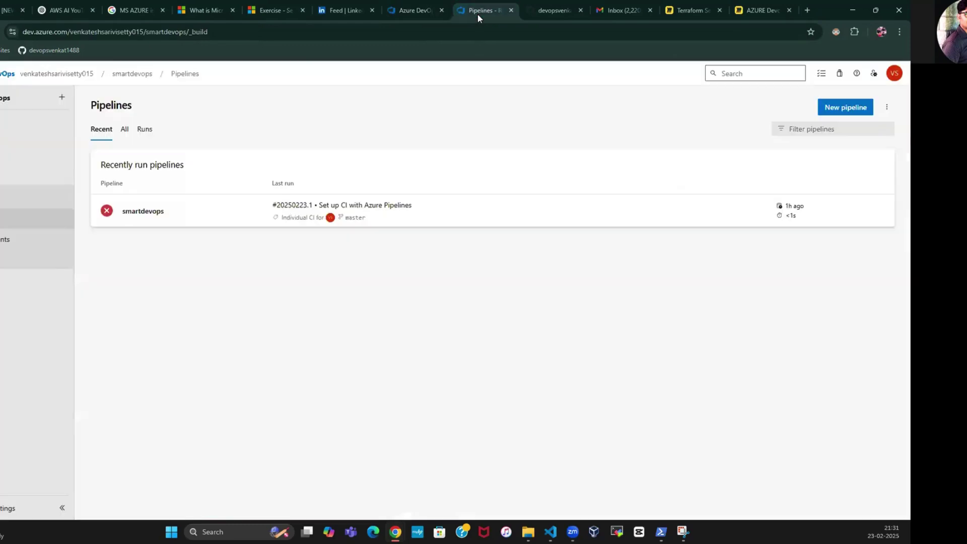
pyautogui.click(485, 217)
pyautogui.click(218, 189)
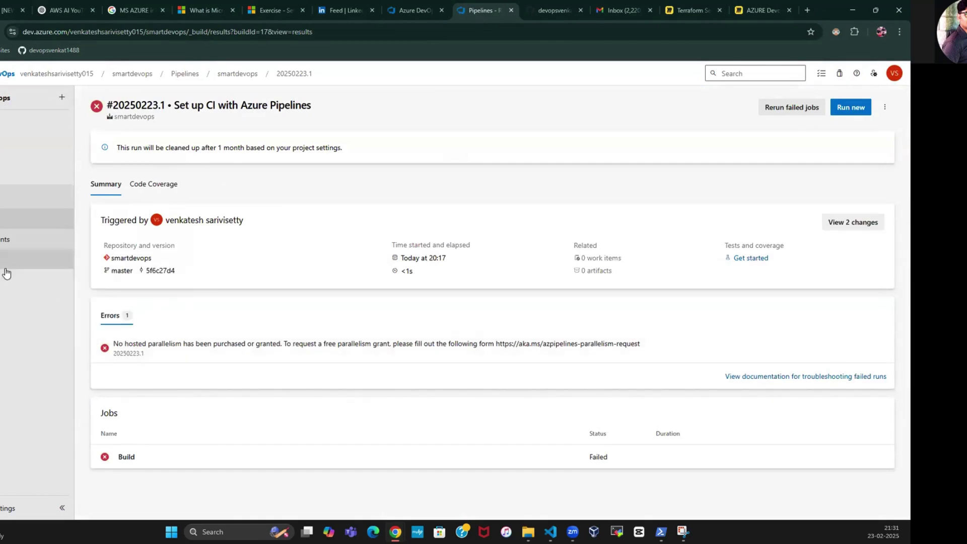
# Look through the project's Test Plans area, including the Test hub welcome page, the progress report and the test runs.
pyautogui.click(2, 286)
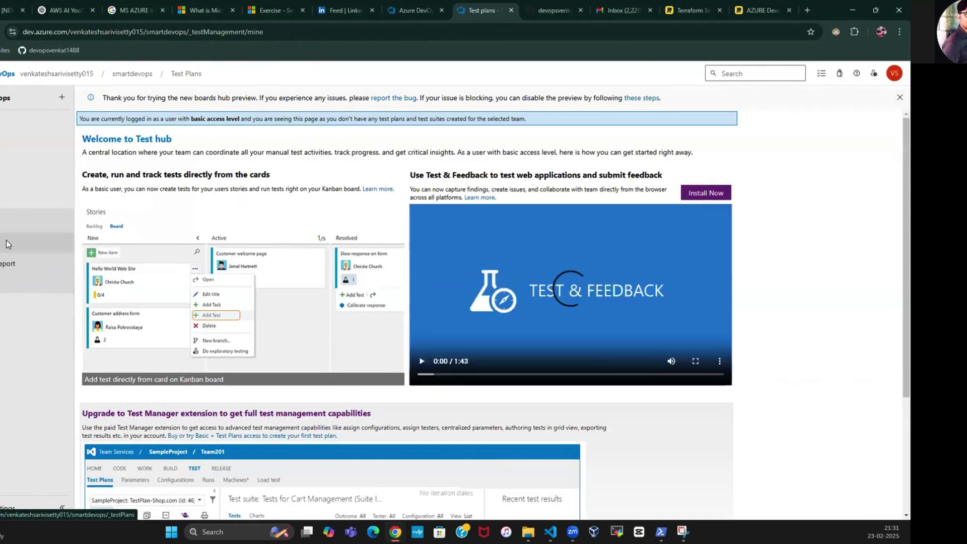
pyautogui.scroll(-3, 210, 349)
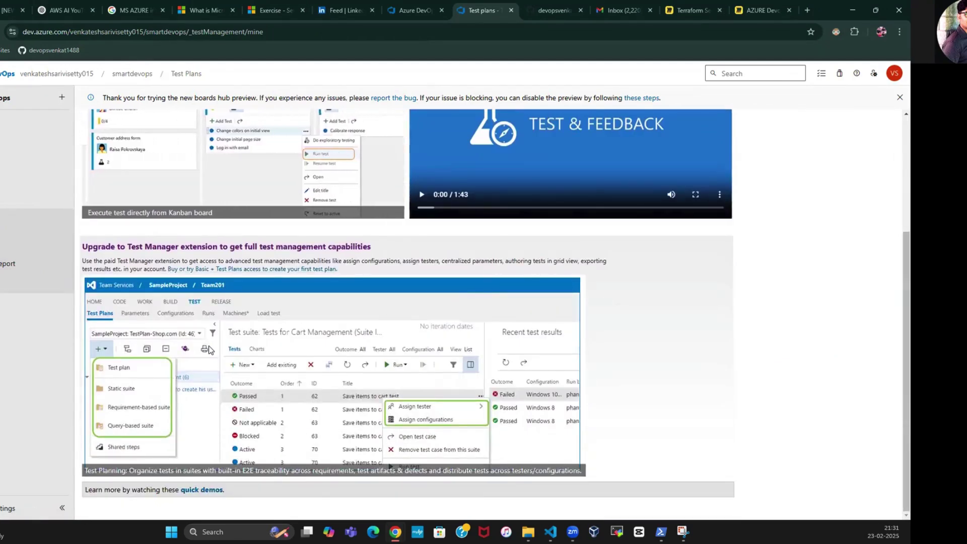
pyautogui.click(17, 248)
pyautogui.click(18, 272)
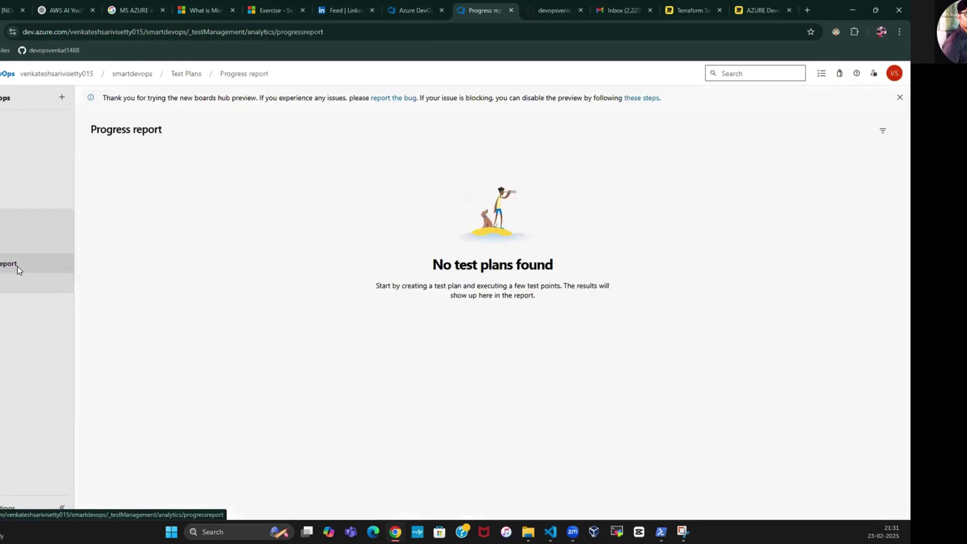
pyautogui.click(2, 286)
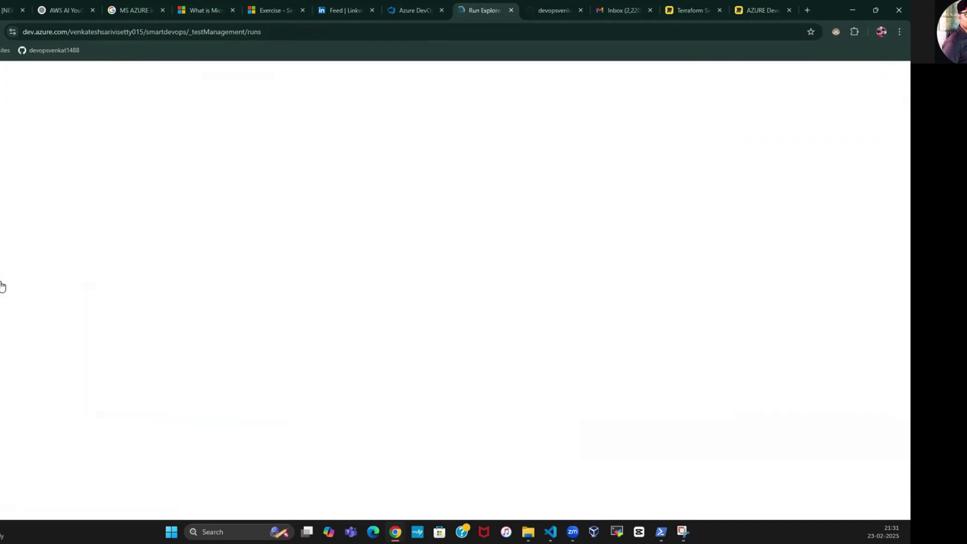
# View the project's Artifacts feed and Overview summary, and return to the pipelines list.
pyautogui.click(1, 316)
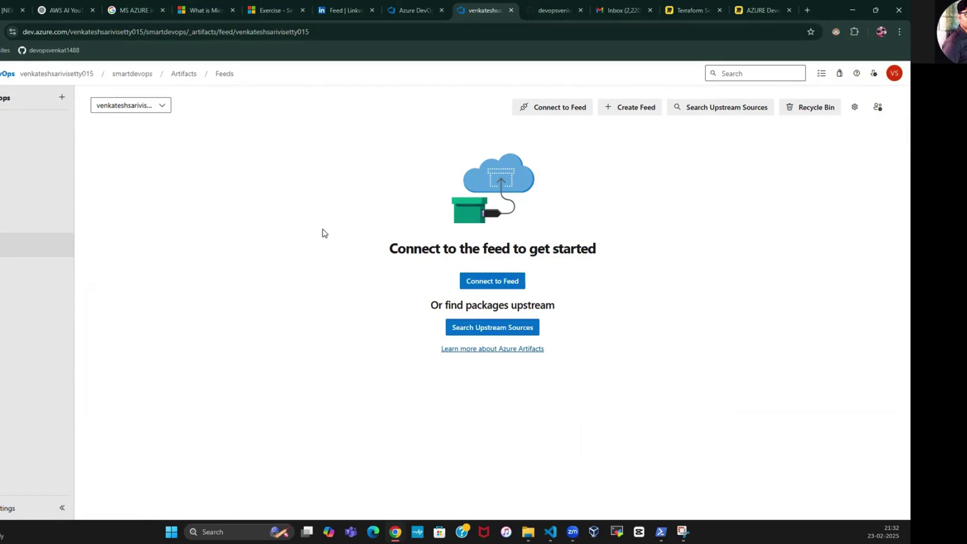
pyautogui.click(20, 124)
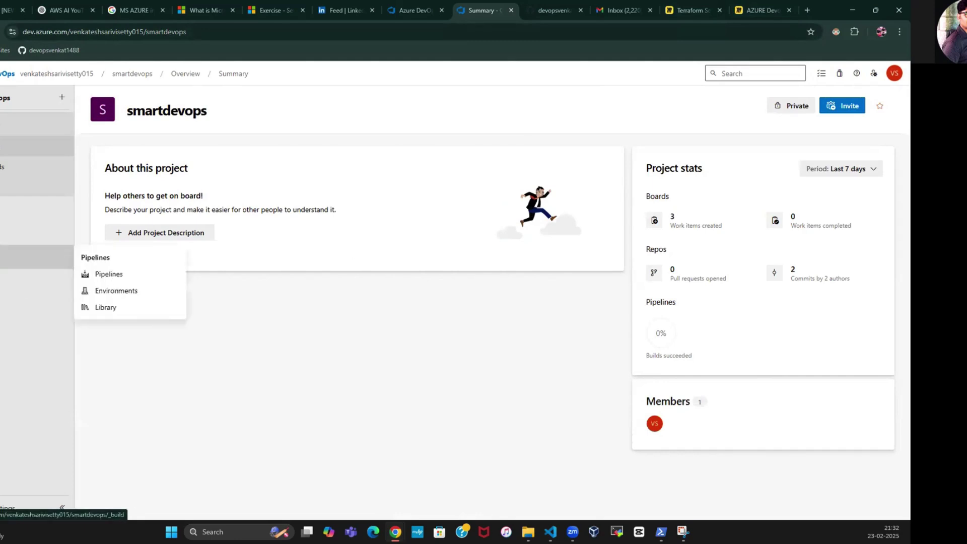
pyautogui.click(6, 257)
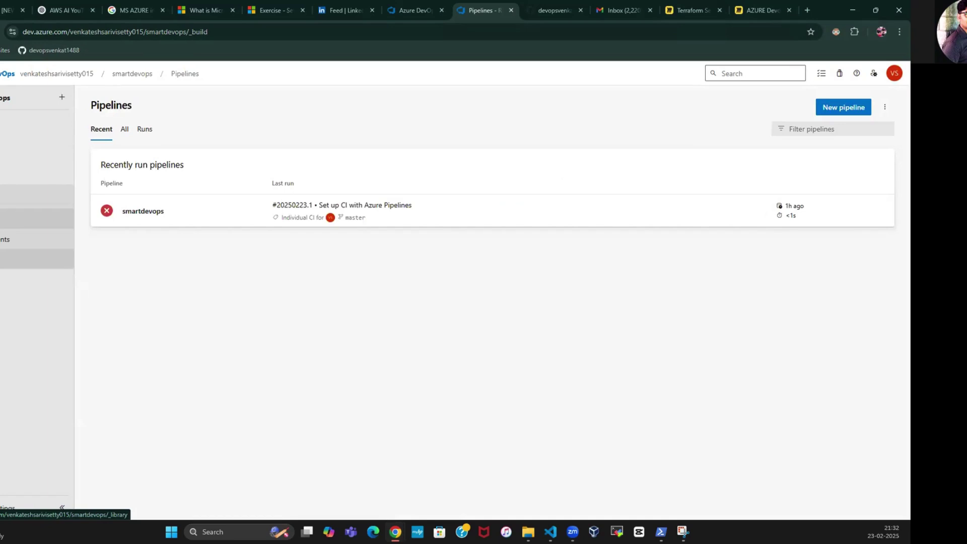